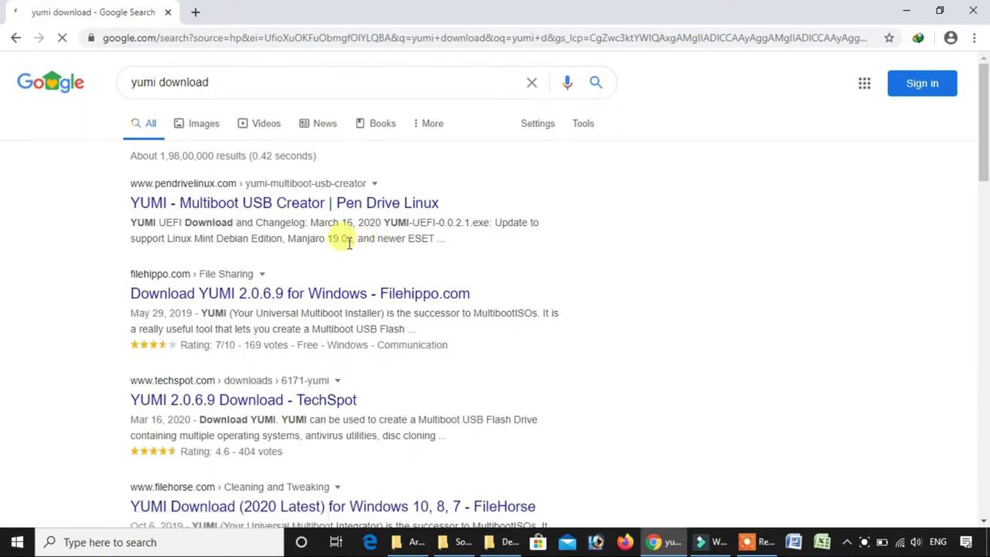
Open the YUMI - Multiboot USB Creator page on pendrivelinux.com from the search results
key(ctrl+plus)
key(ctrl+plus)
key(ctrl+plus)
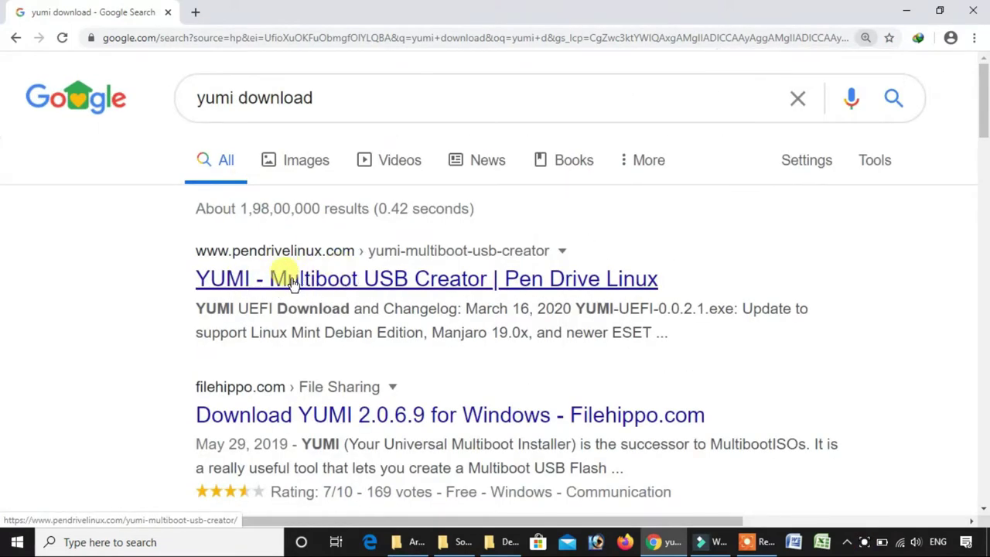
click(292, 283)
key(ctrl+0)
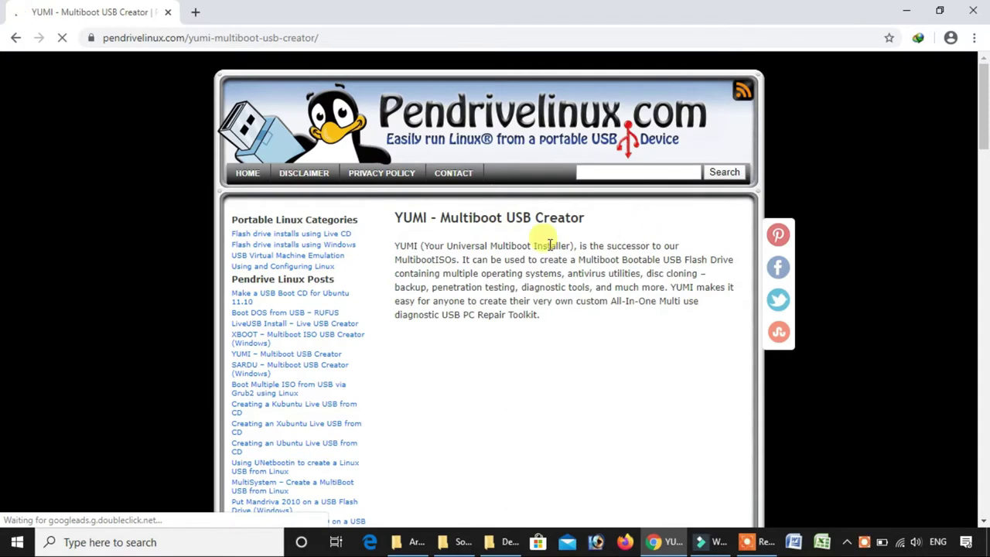
Download the legacy YUMI-2.0.6.9.exe from the page, saving it to Downloads\Programs
scroll(549, 247, down, 10)
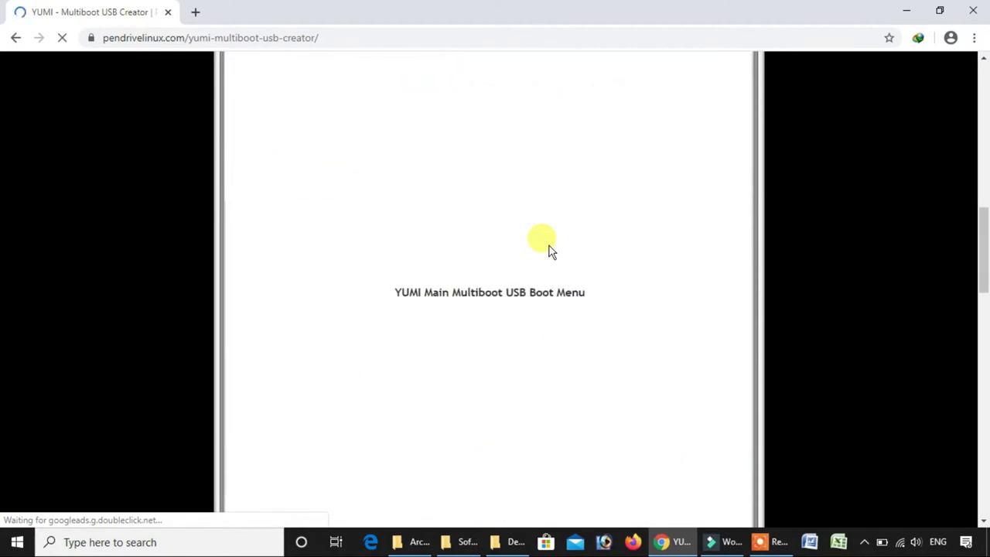
scroll(549, 249, up, 8)
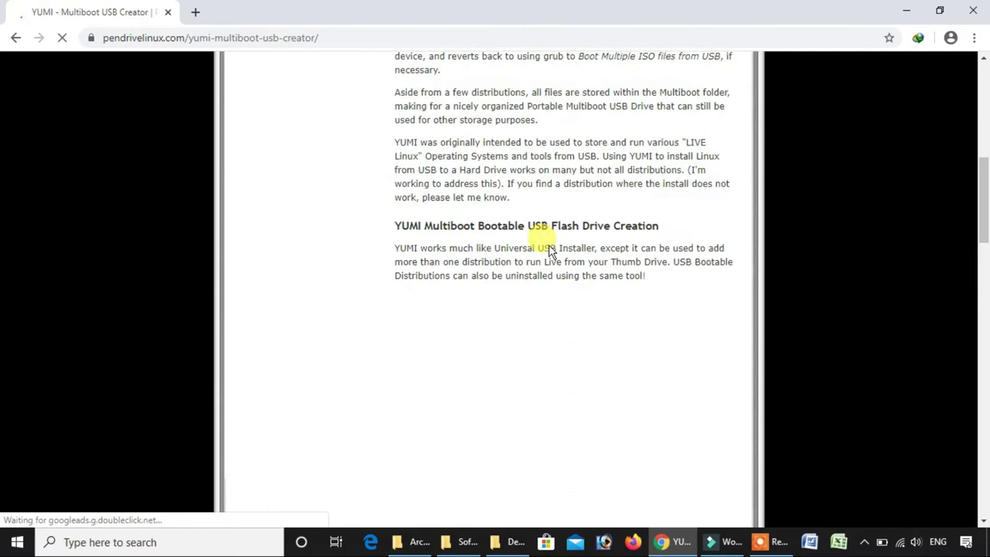
scroll(534, 271, up, 3)
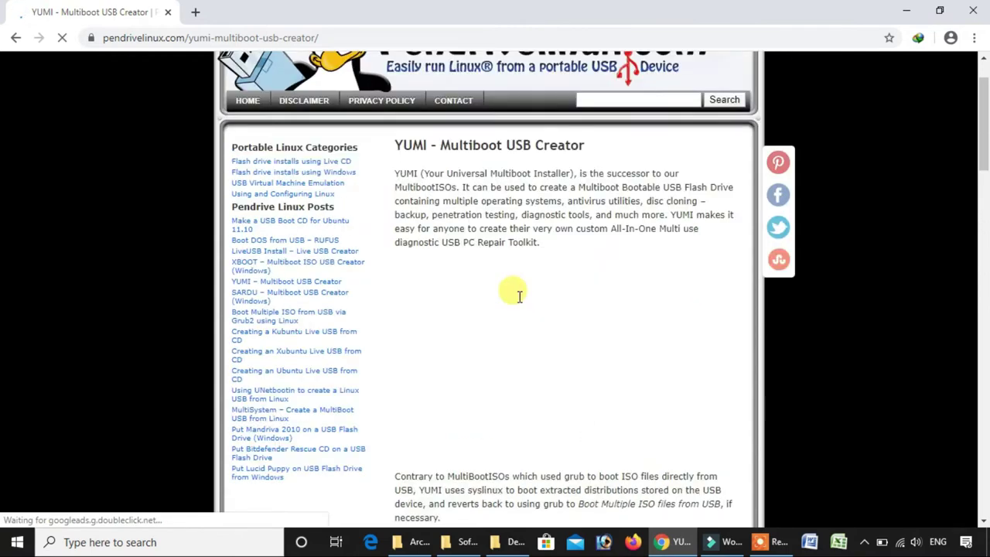
scroll(519, 296, down, 10)
scroll(589, 338, down, 3)
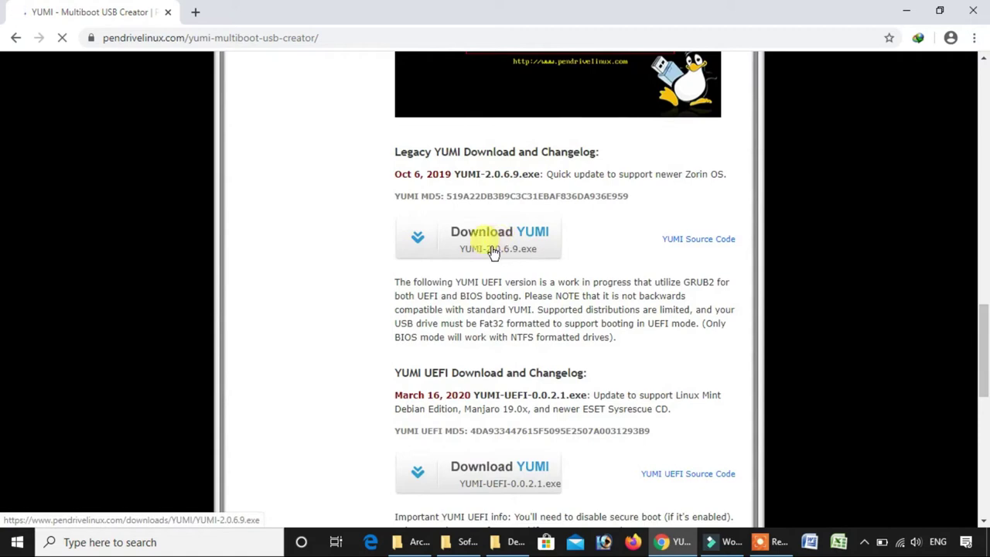
click(510, 240)
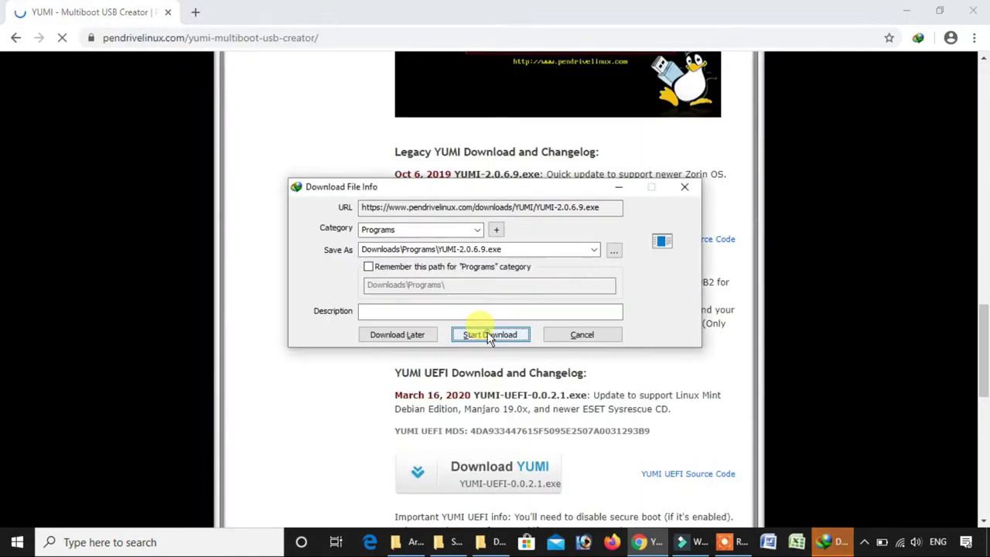
click(487, 333)
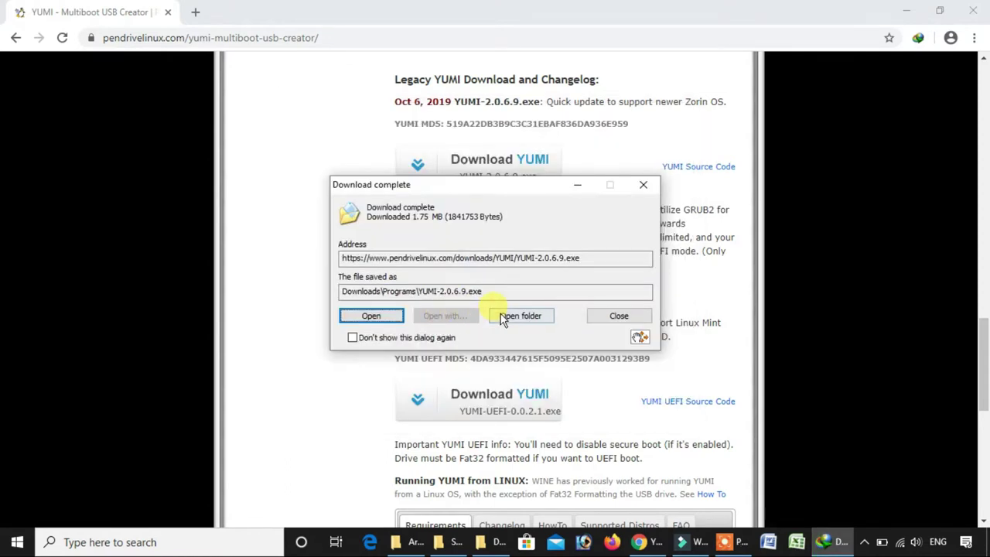
Open the folder containing the downloaded YUMI file and refresh its contents
click(508, 317)
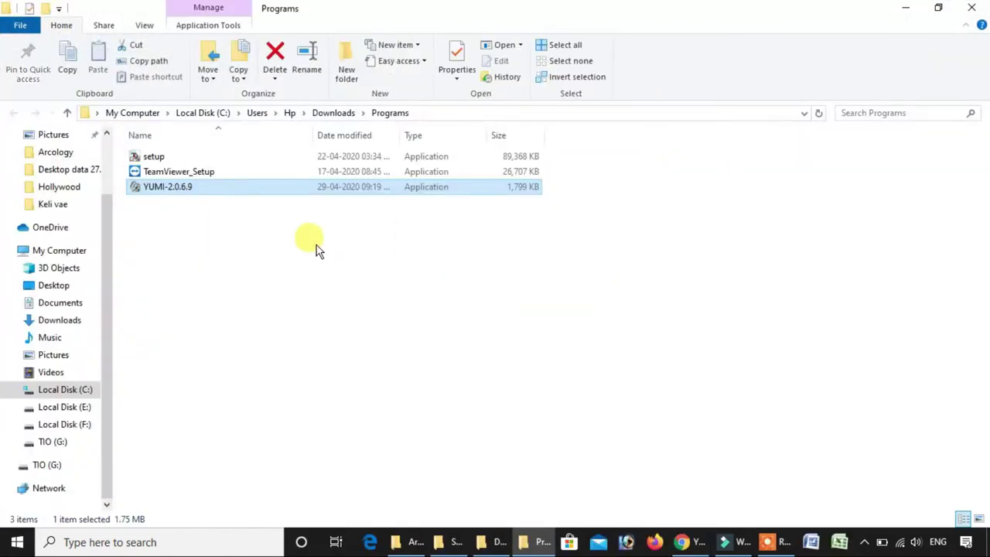
right_click(317, 249)
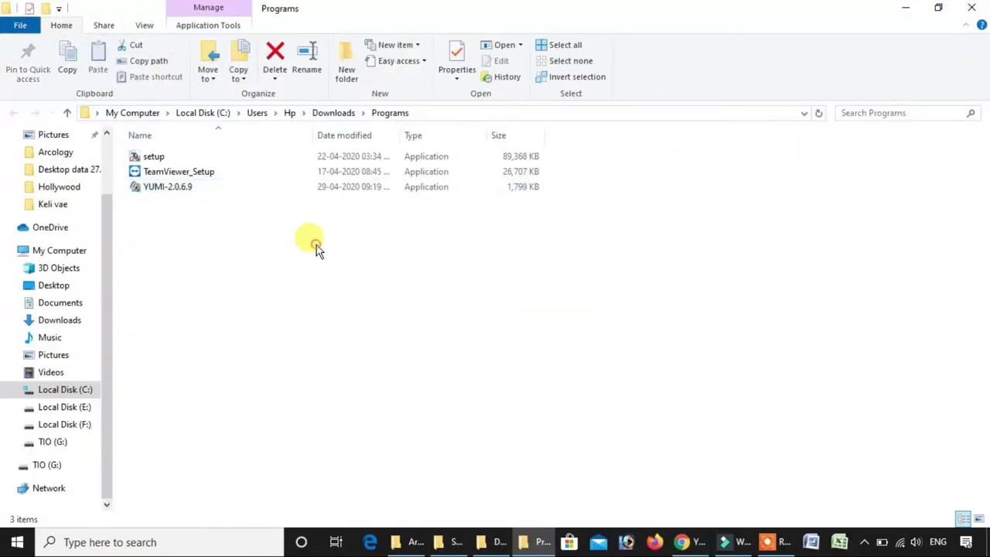
right_click(327, 258)
click(384, 322)
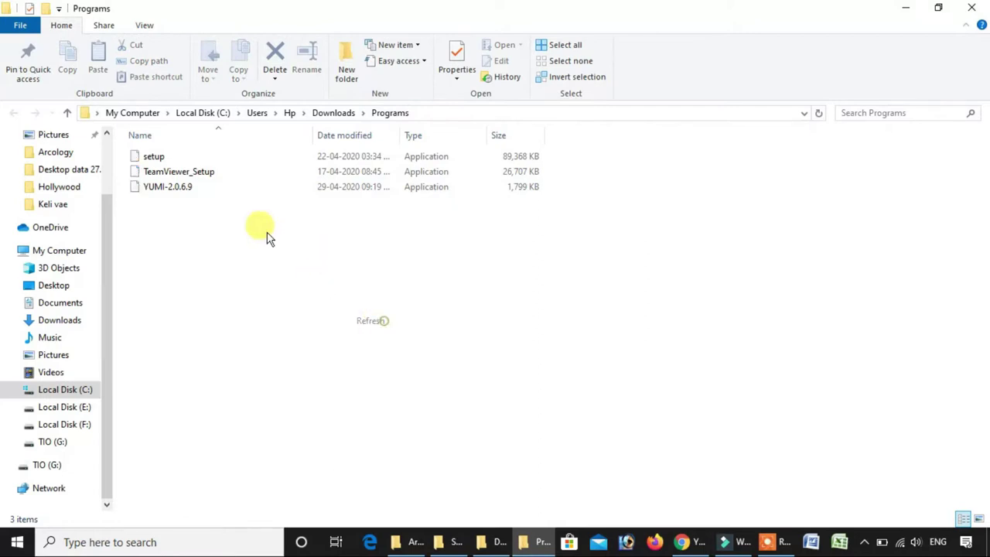
Launch YUMI-2.0.6.9 from the Programs folder and accept its license agreement
right_click(180, 191)
click(232, 163)
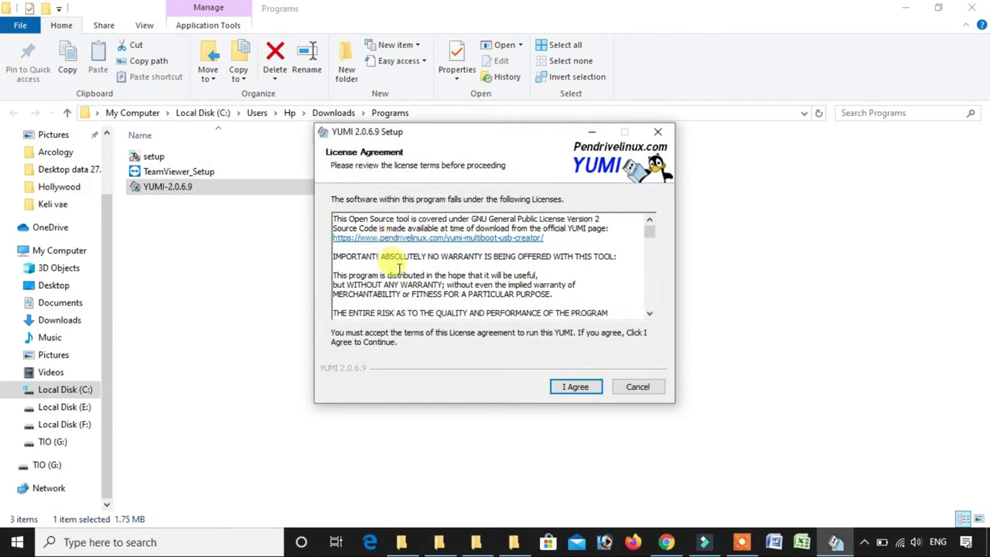
click(292, 308)
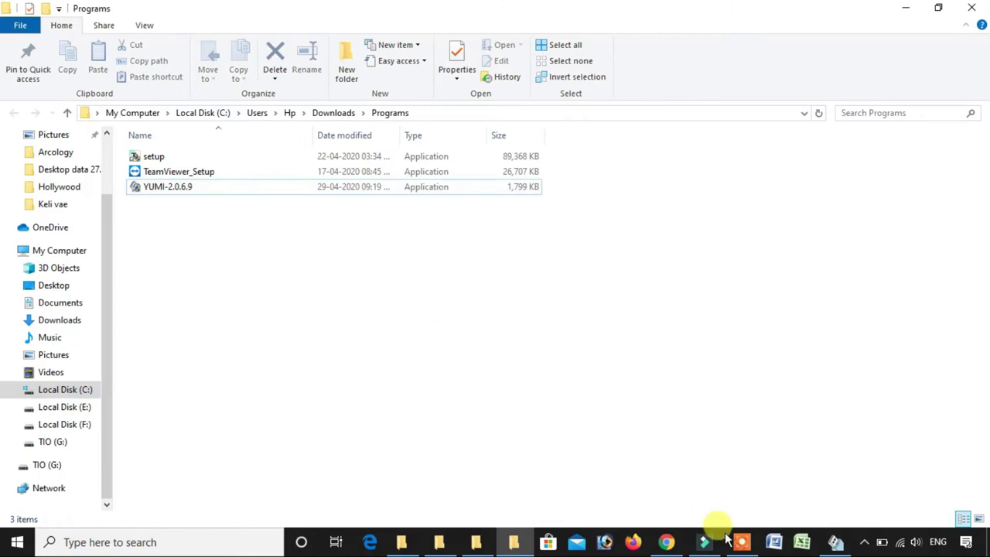
click(836, 541)
click(576, 387)
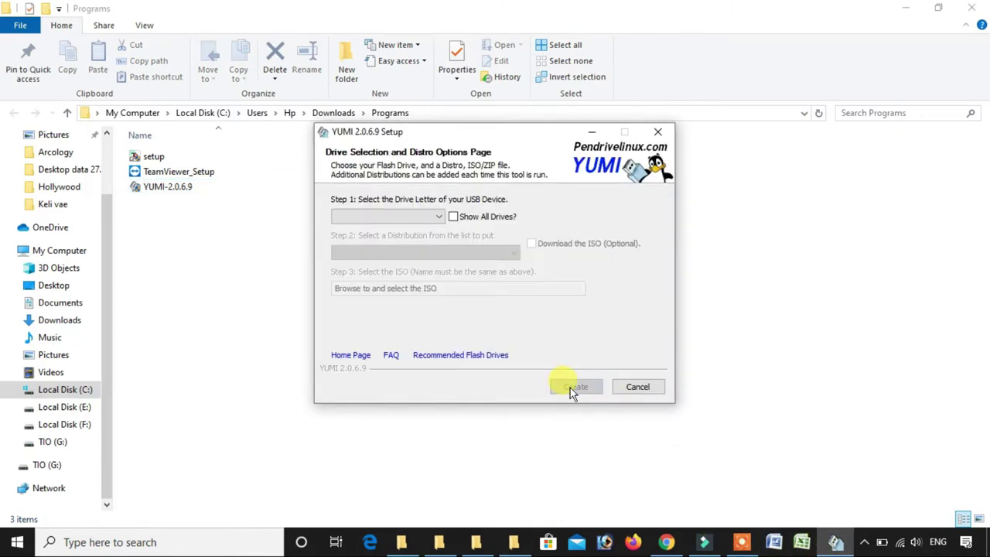
Reposition the YUMI setup window and select G:\ (Disk 1) TIO as the USB device
drag(440, 135, 468, 101)
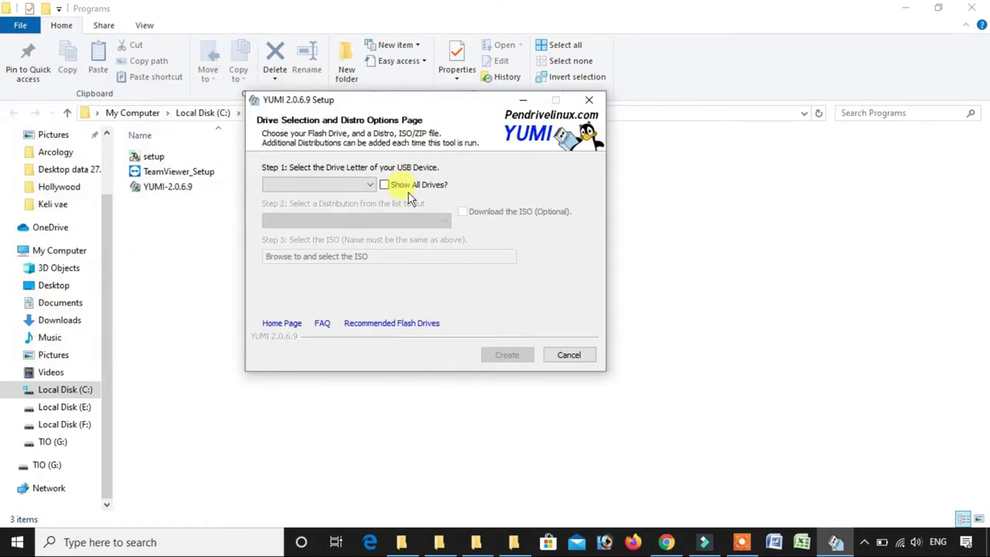
click(372, 186)
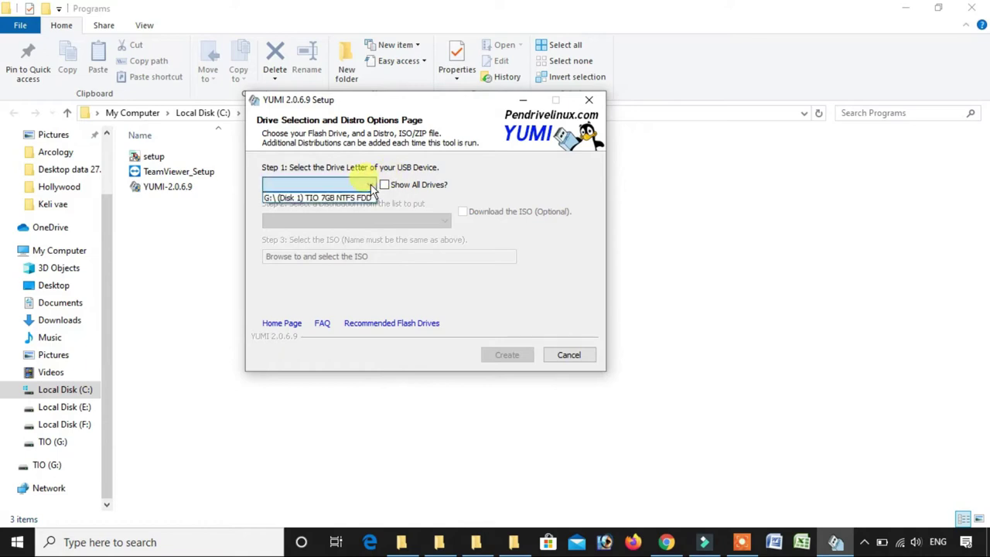
click(315, 200)
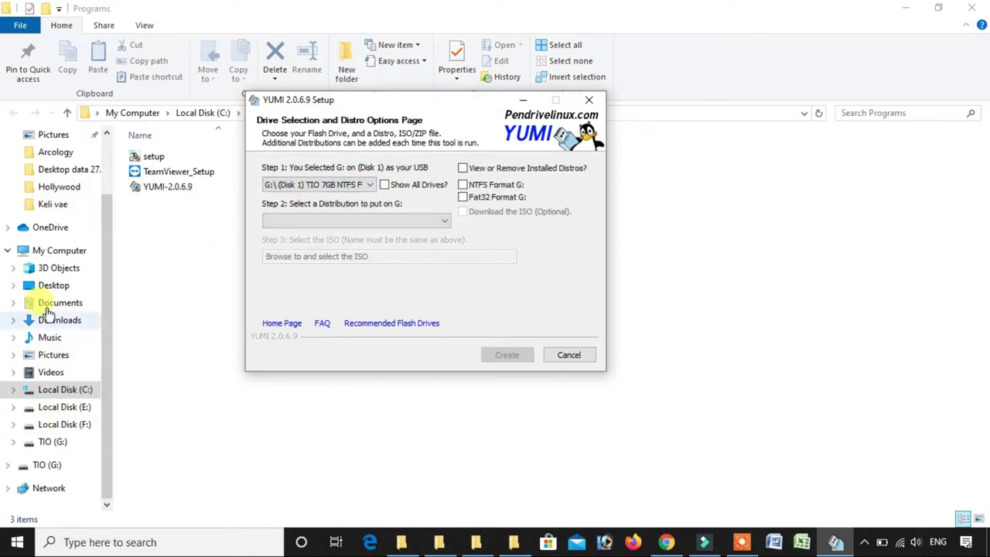
Check the drive letter of the TIO pen drive under My Computer in File Explorer
click(56, 253)
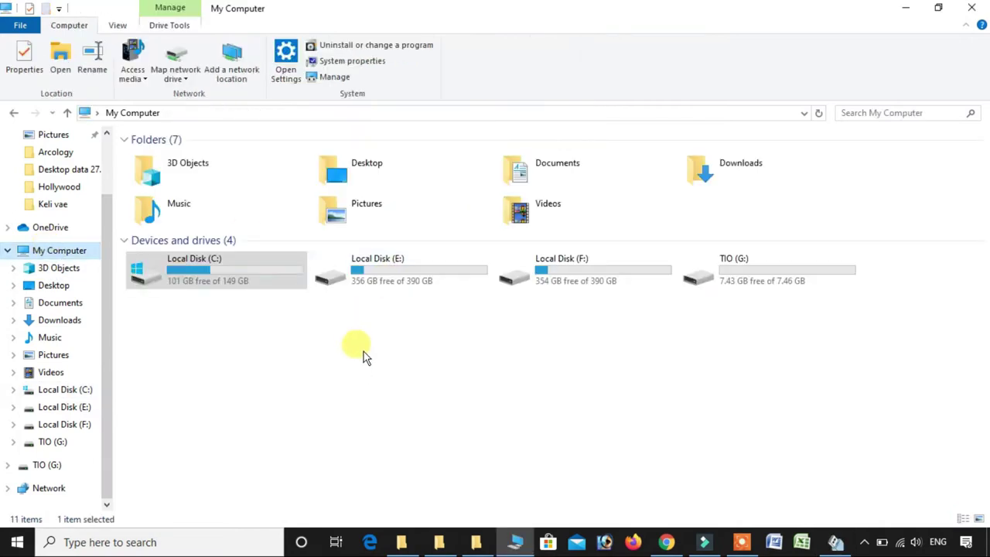
right_click(362, 321)
click(410, 381)
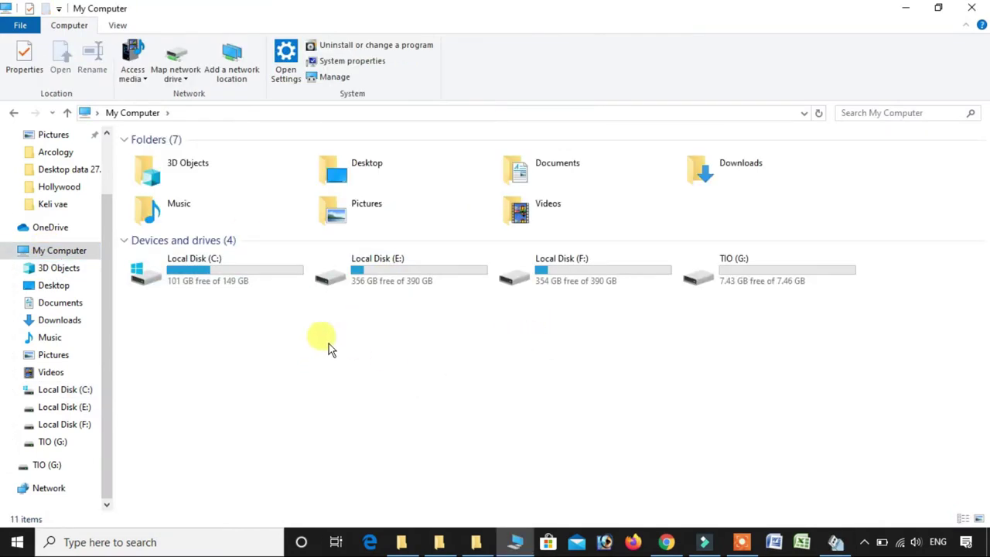
right_click(401, 317)
click(431, 370)
click(782, 259)
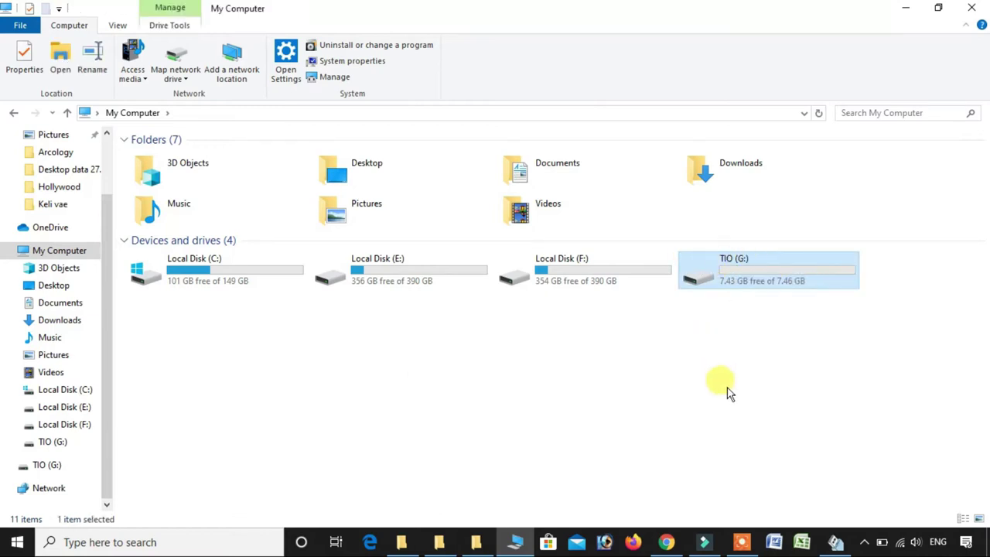
Return to YUMI setup and choose Multiple Windows Vista/7/8/10 Installers -bootmgr as the distribution for G:
click(835, 542)
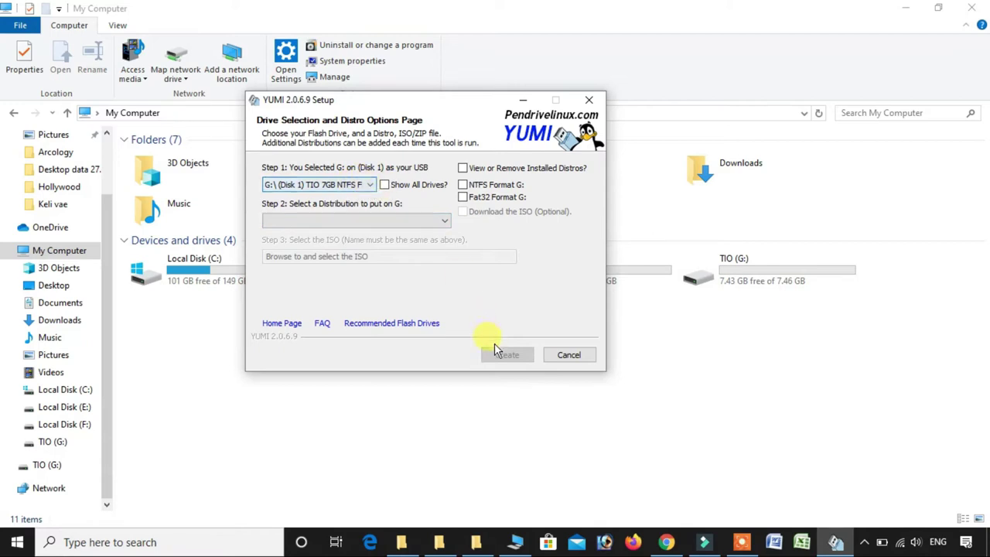
click(422, 222)
click(422, 222)
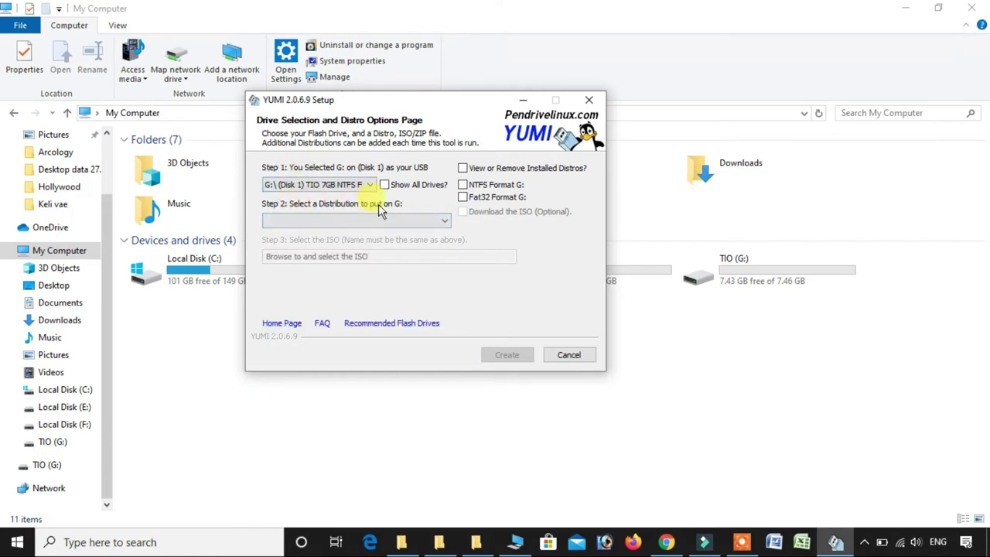
click(445, 225)
scroll(441, 263, down, 3)
scroll(442, 263, up, 4)
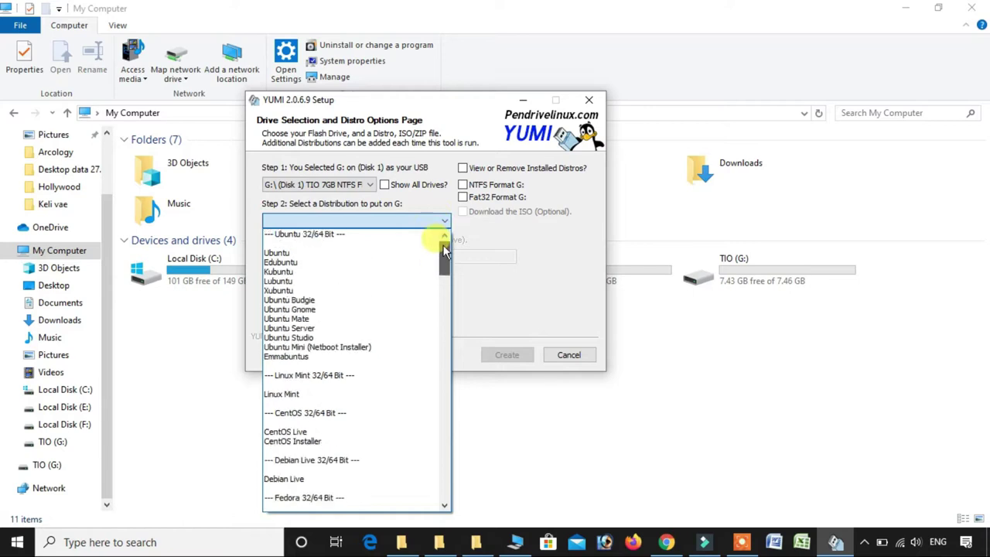
scroll(307, 317, down, 1)
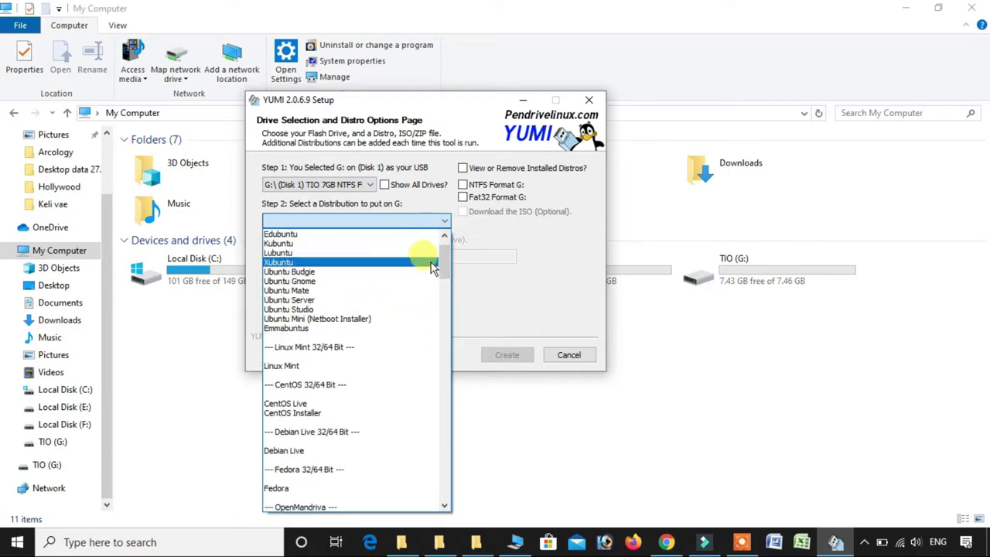
drag(442, 261, 442, 490)
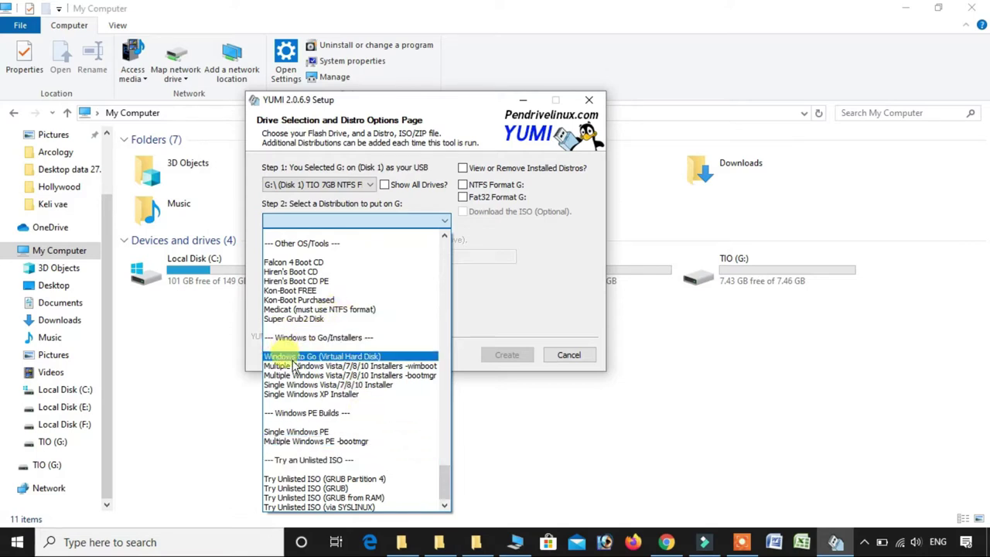
click(338, 376)
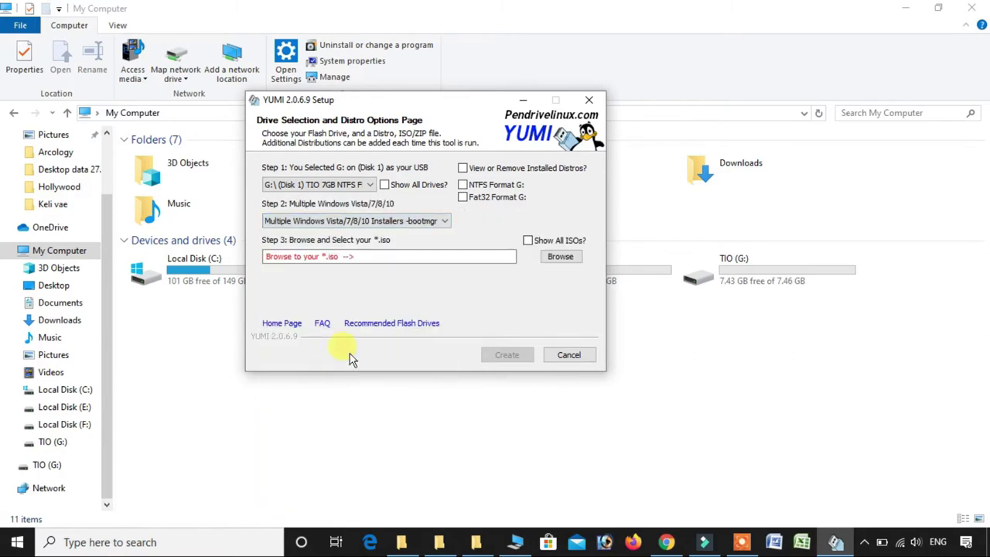
Browse for the installer ISO in the Windows 10 Pro VL X64 1909 folder under F:\Software\OS
click(376, 256)
click(564, 259)
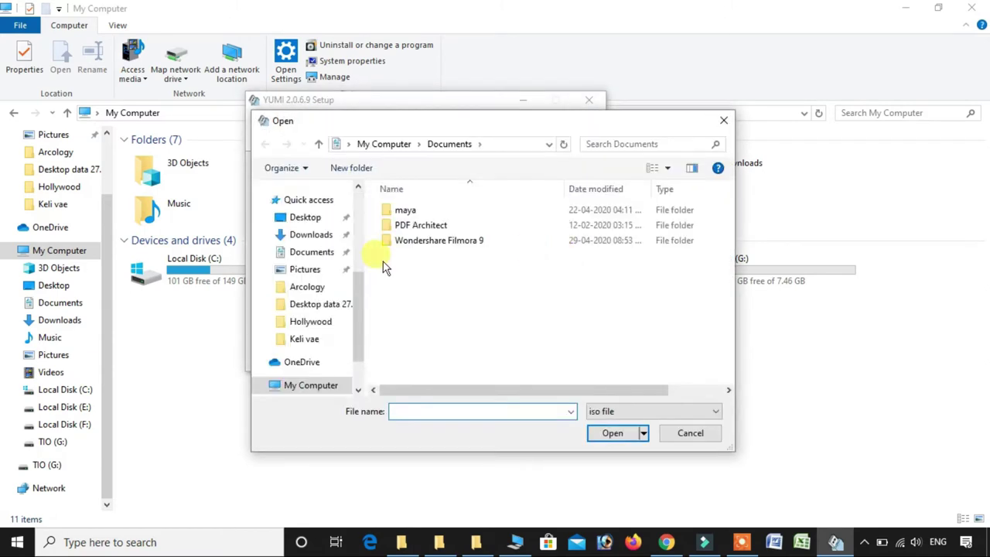
scroll(353, 312, down, 3)
click(329, 370)
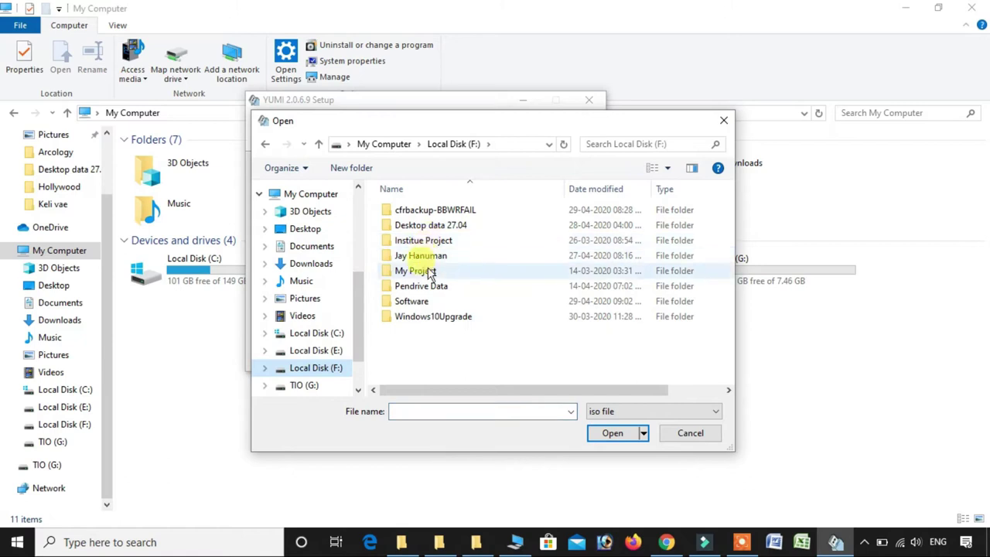
double_click(426, 304)
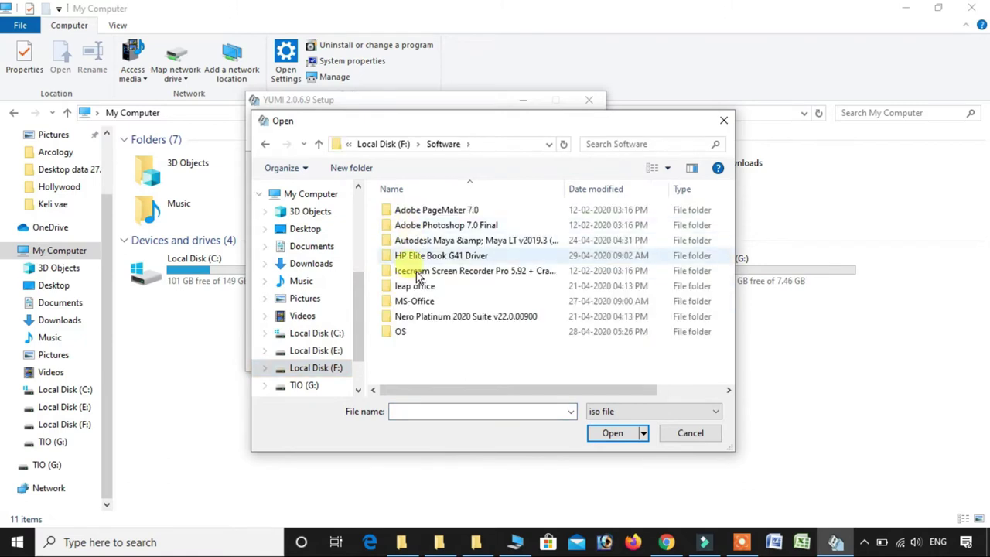
double_click(411, 331)
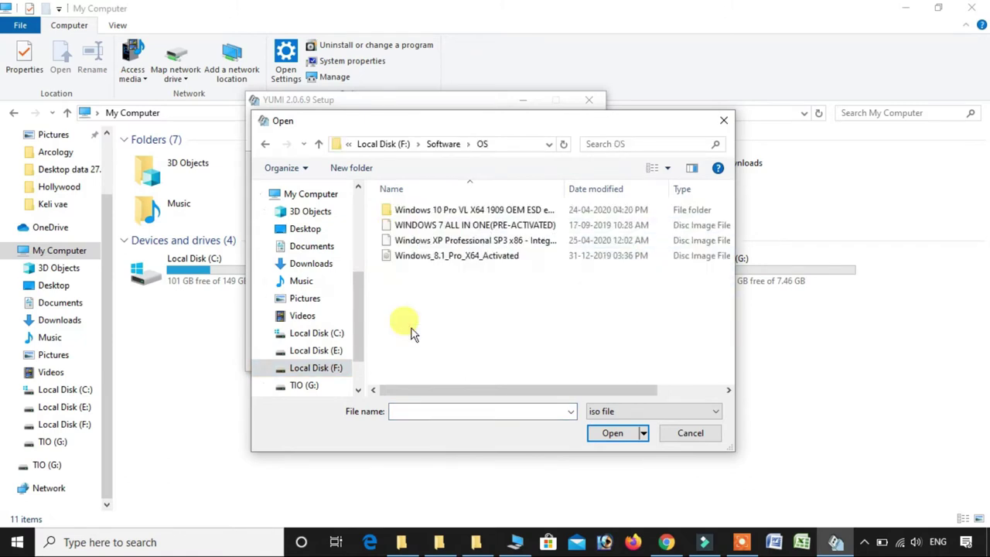
double_click(439, 204)
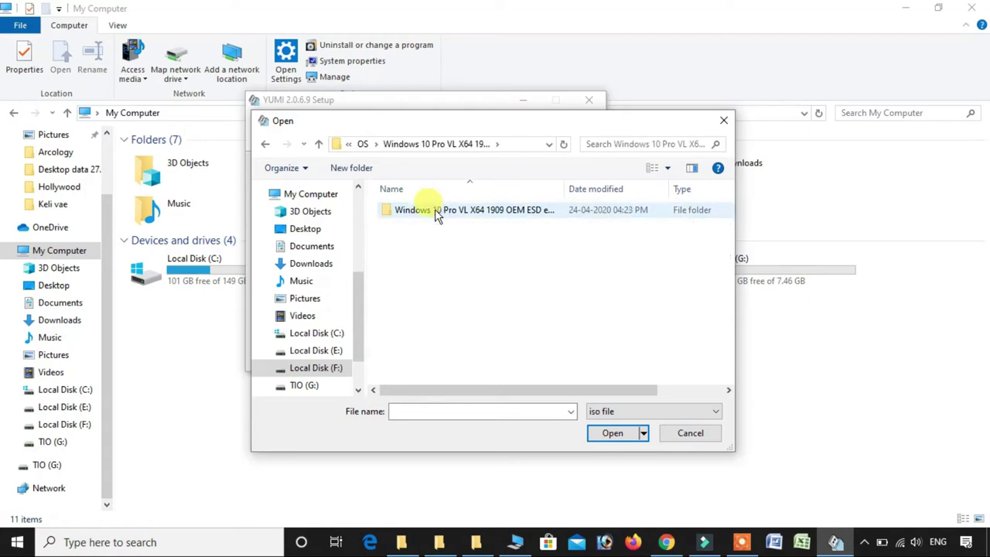
Load the W10X64.PROVL.en-US.MAR2020 ISO and start creating the multiboot drive on G:, confirming the overwrite
click(431, 242)
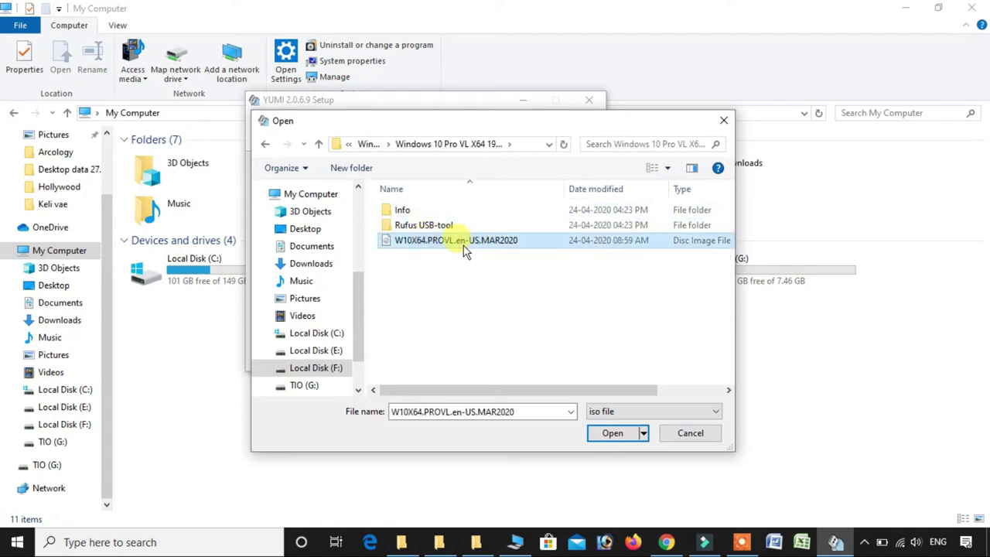
click(619, 435)
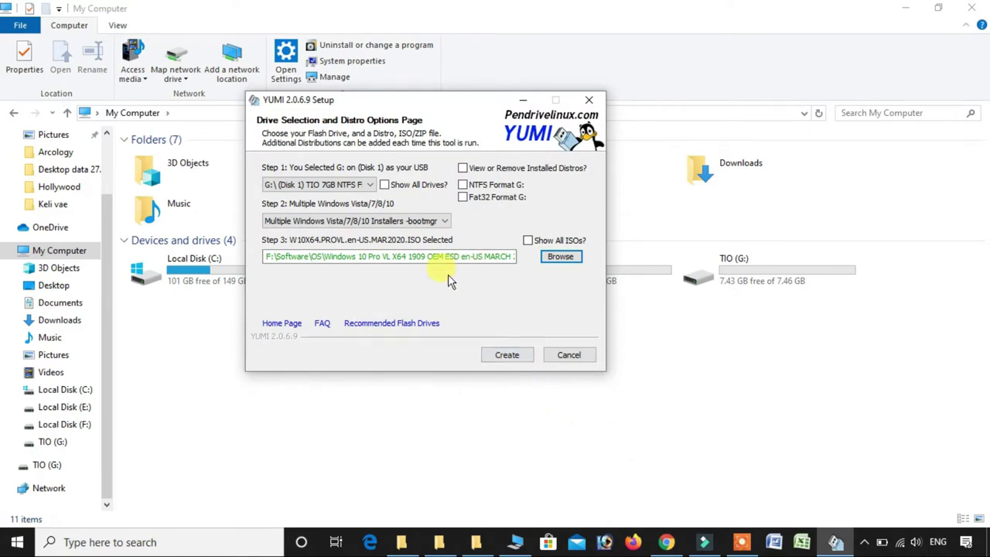
click(507, 356)
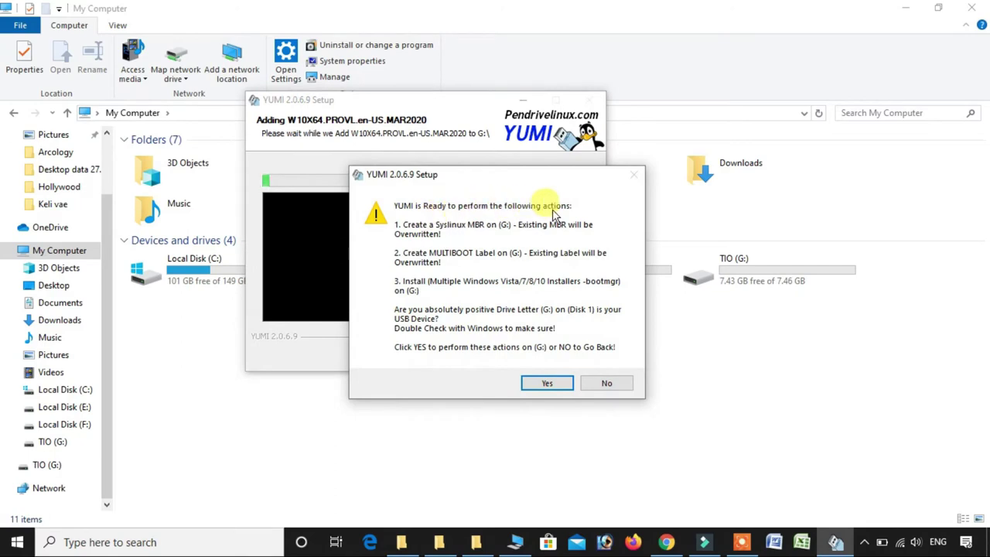
click(546, 382)
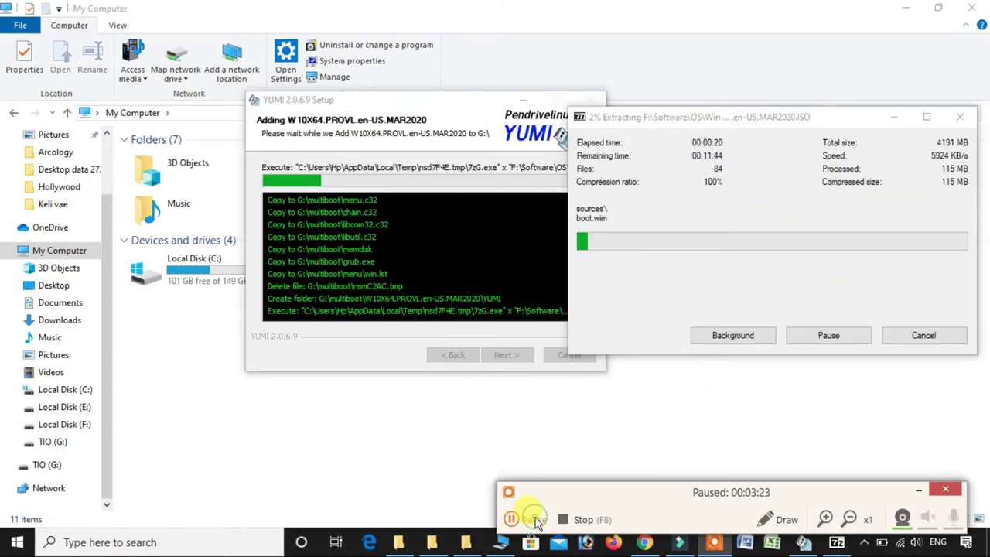
Minimize the open File Explorer windows so that only the YUMI setup window remains on the desktop
click(515, 520)
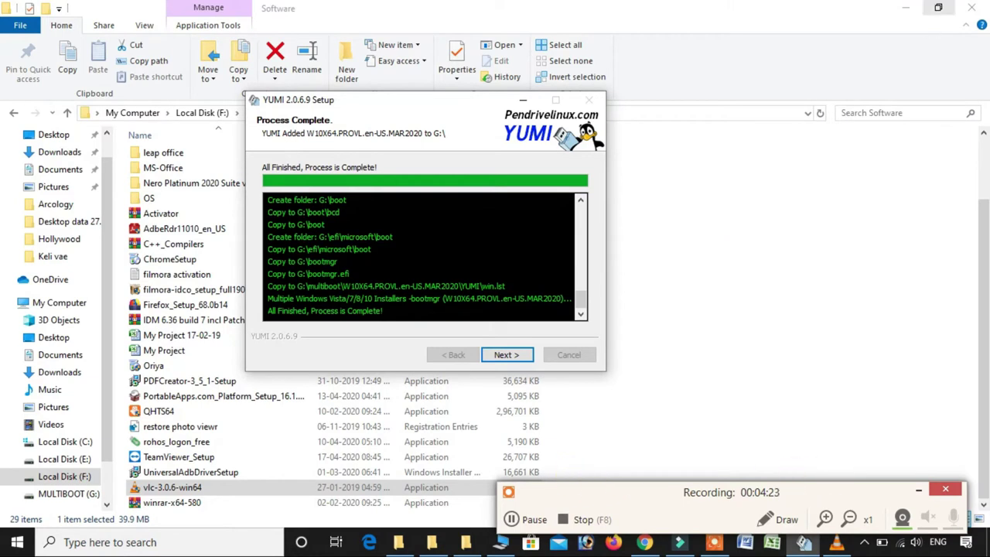
click(905, 8)
click(905, 8)
click(904, 7)
click(901, 6)
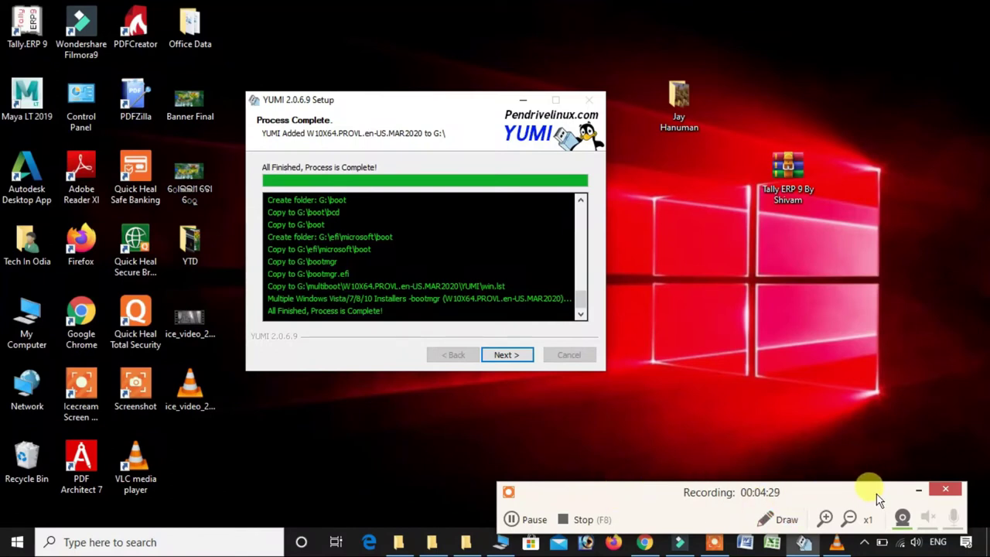
click(918, 490)
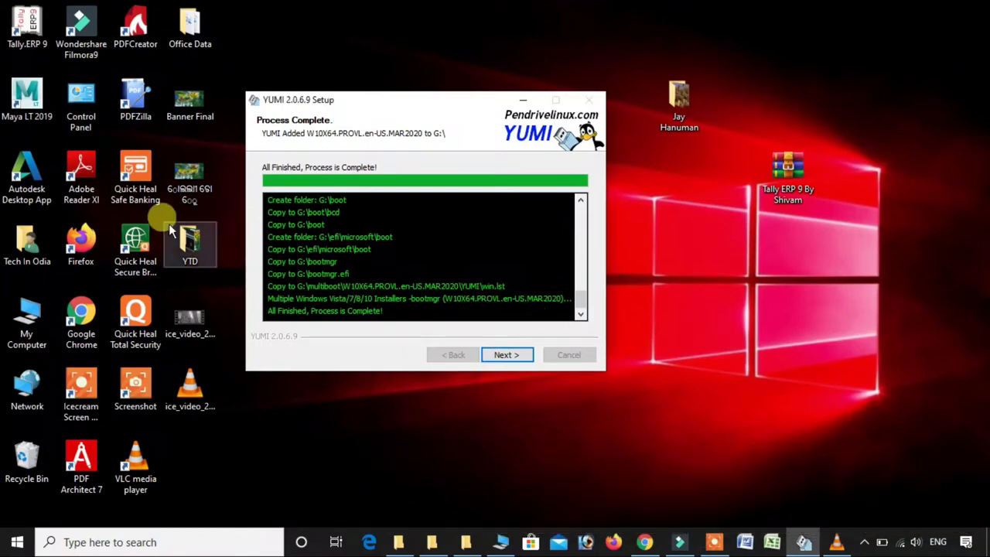
Proceed past the completed Windows 10 process, agree to add more ISOs, and select G:\ (Disk 1) MULTIBOOT as the USB device
click(509, 354)
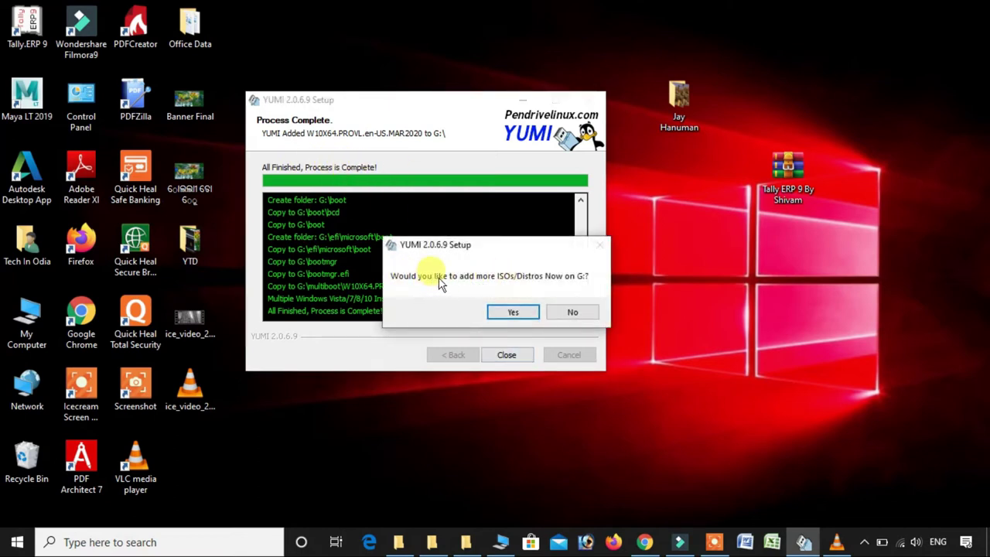
click(526, 314)
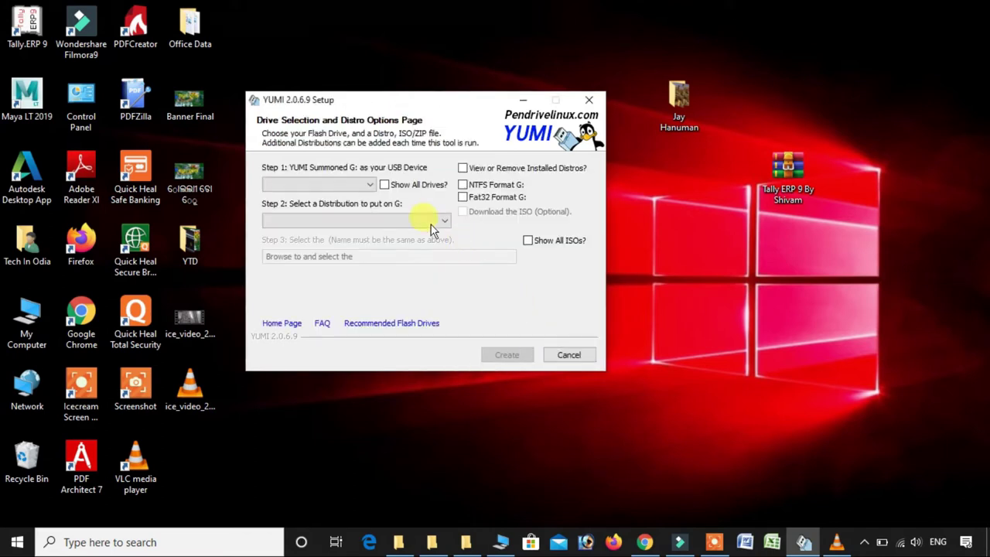
click(370, 184)
click(362, 199)
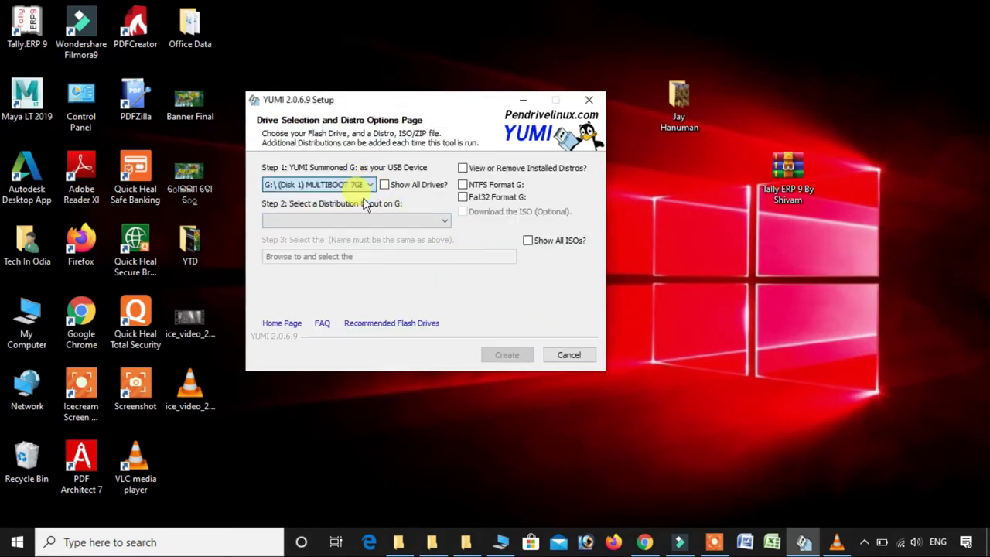
Choose Multiple Windows Vista/7/8/10 Installers -bootmgr as the next distribution to put on G:
click(444, 221)
scroll(404, 371, down, 5)
drag(446, 288, 439, 485)
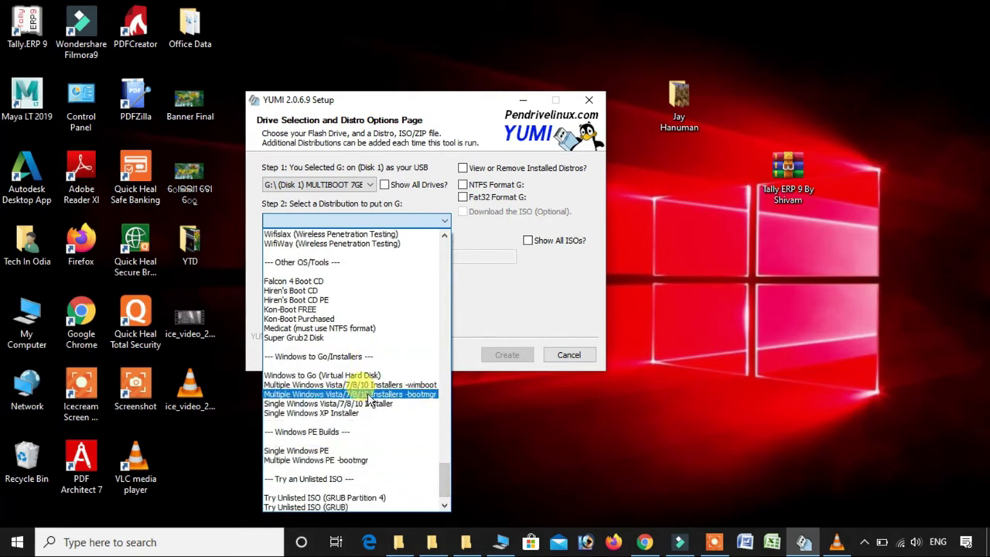
click(370, 396)
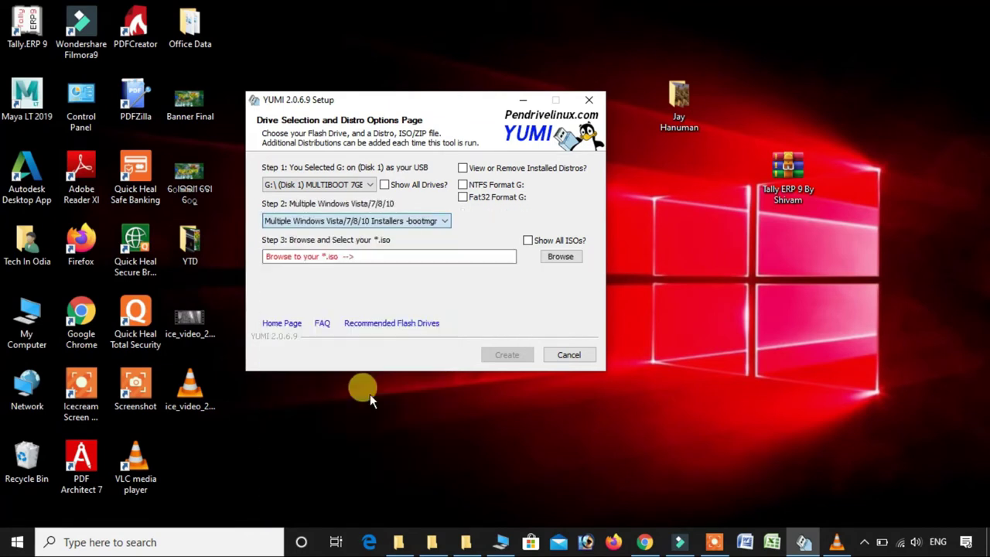
Browse for the second installer ISO in the F:\Software\OS folder
click(570, 259)
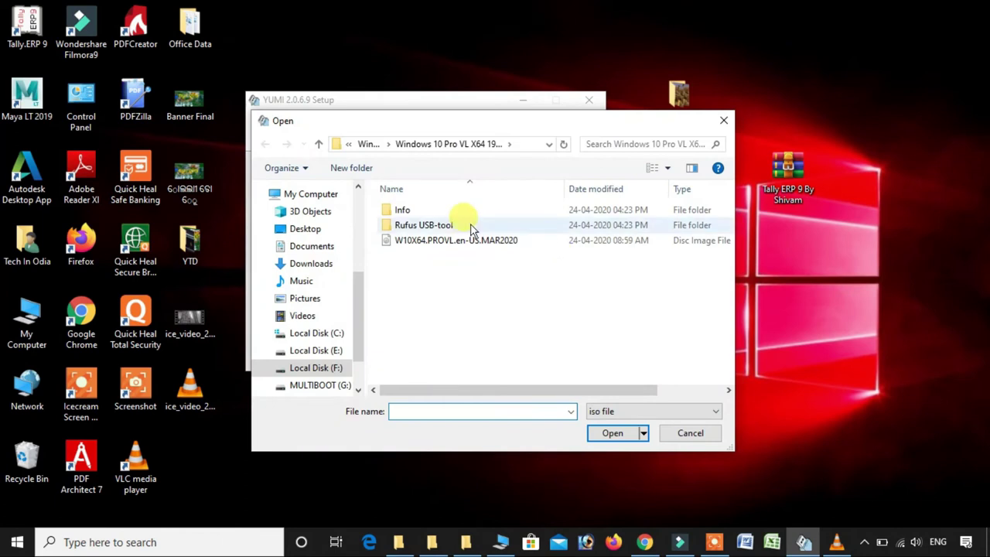
click(370, 145)
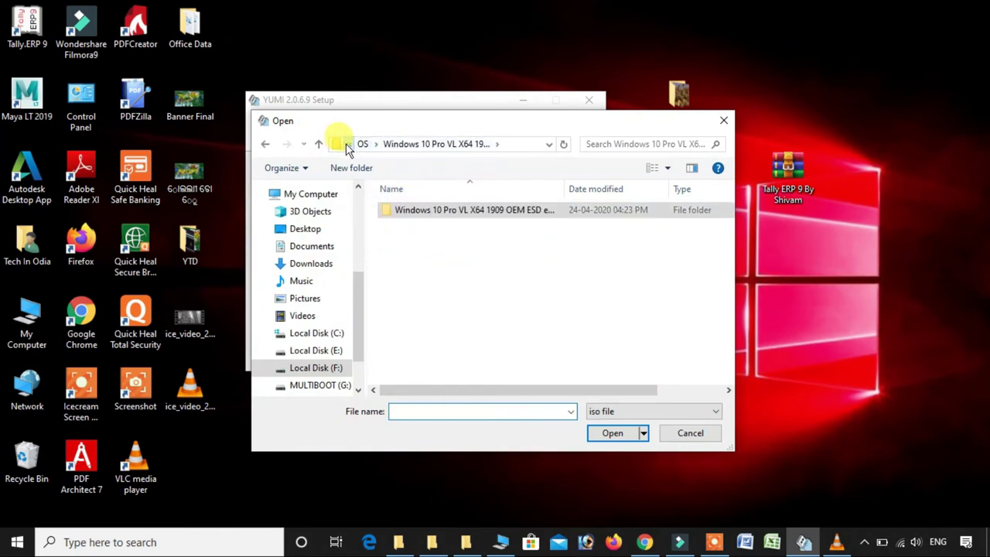
click(348, 147)
click(347, 147)
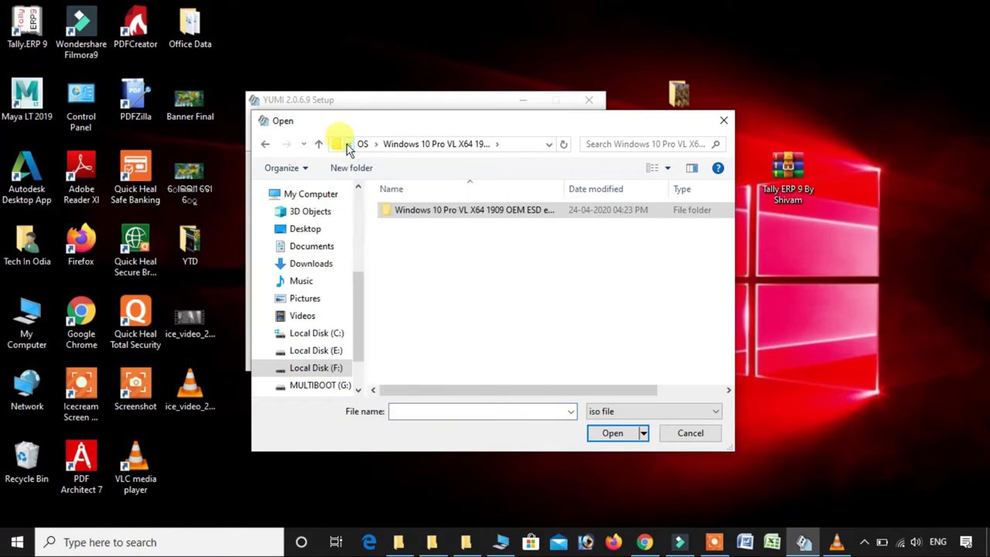
click(265, 145)
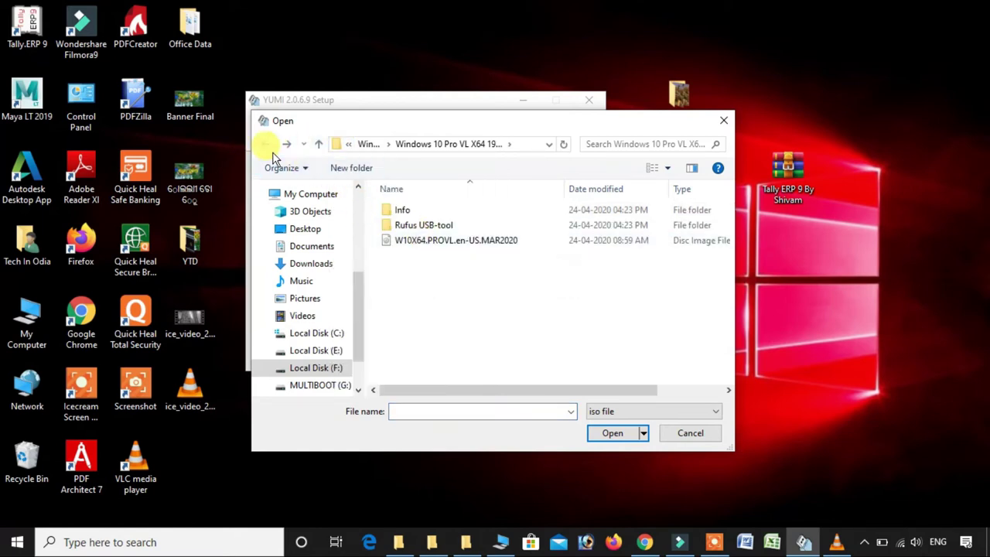
click(545, 147)
click(546, 147)
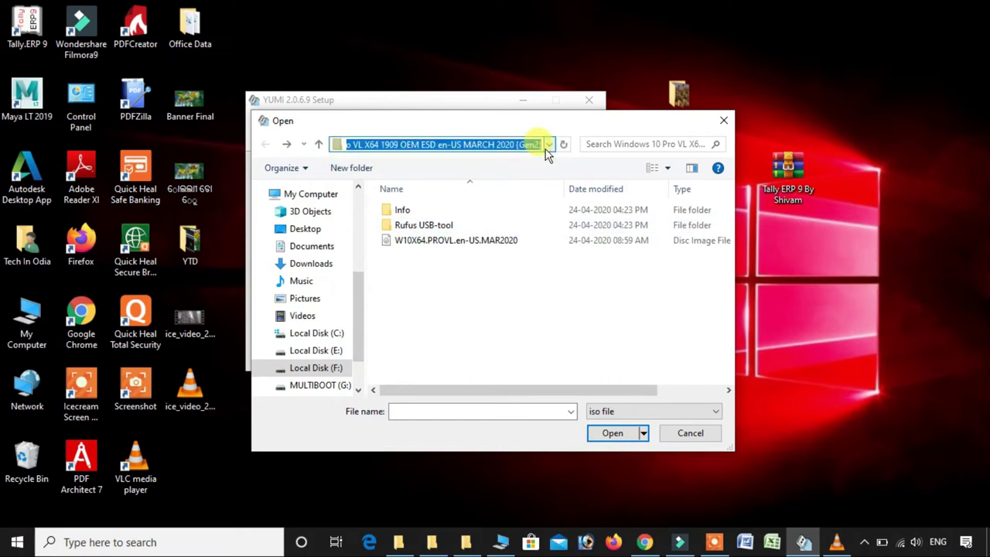
key(alt+Up)
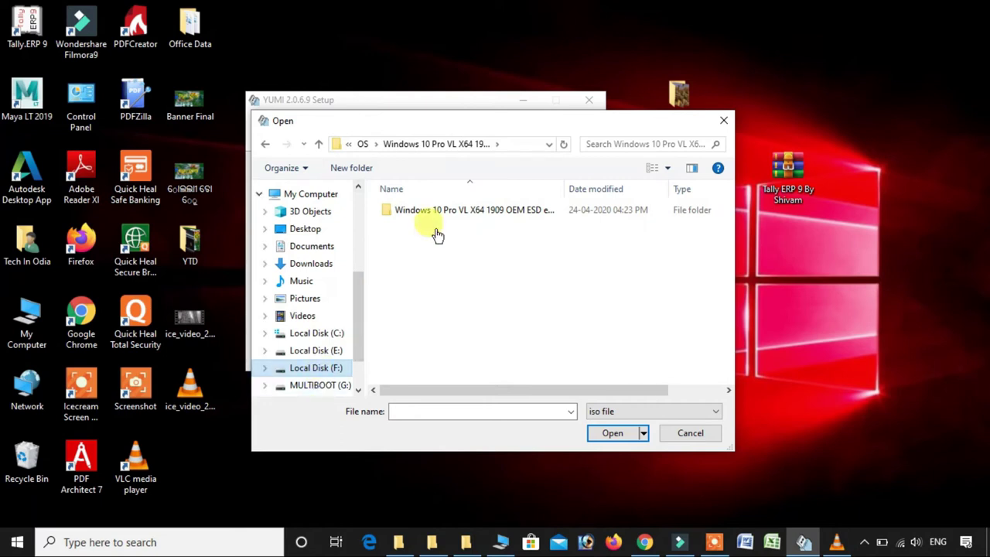
key(alt+Left)
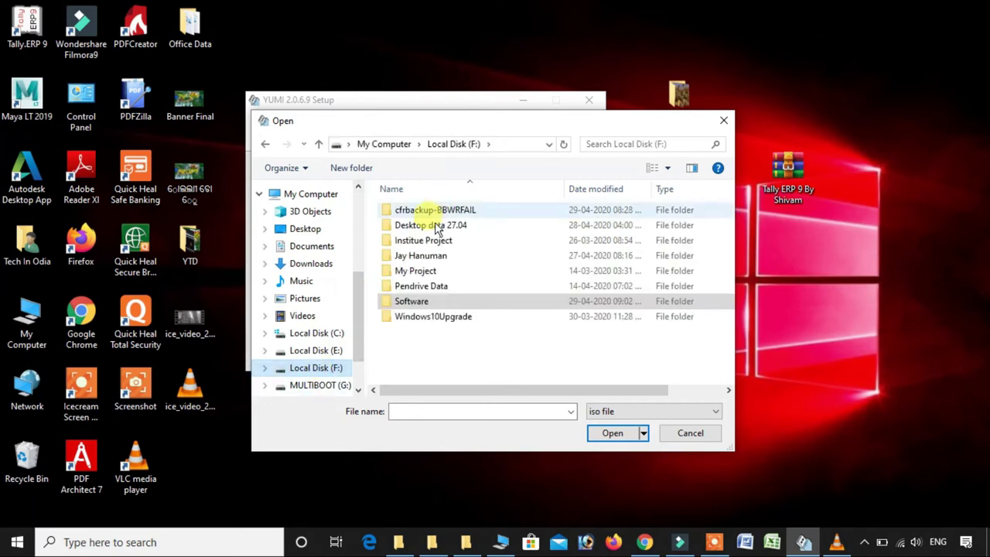
double_click(423, 305)
double_click(398, 332)
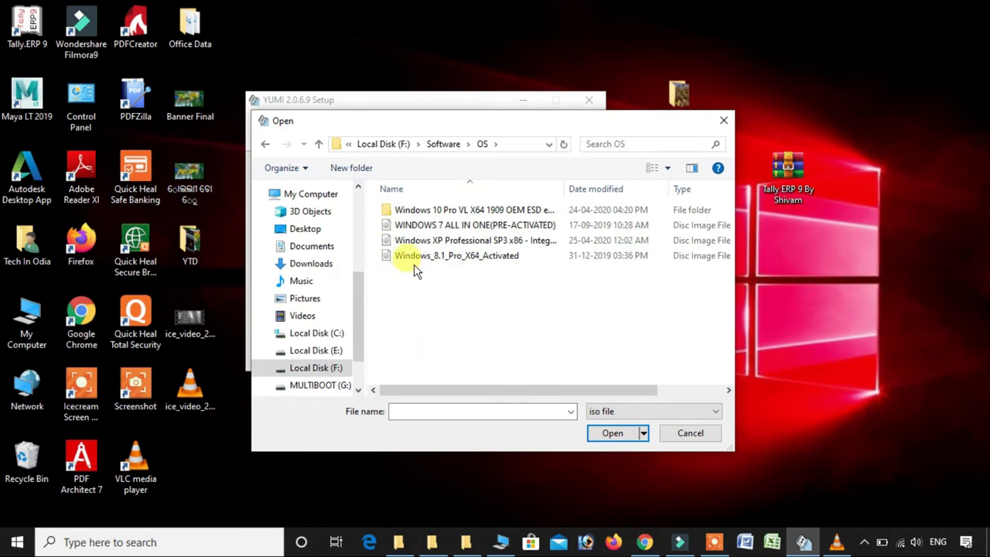
Load the Windows XP Professional SP3 x86 Integral Edition ISO and start adding it to the multiboot drive
click(419, 241)
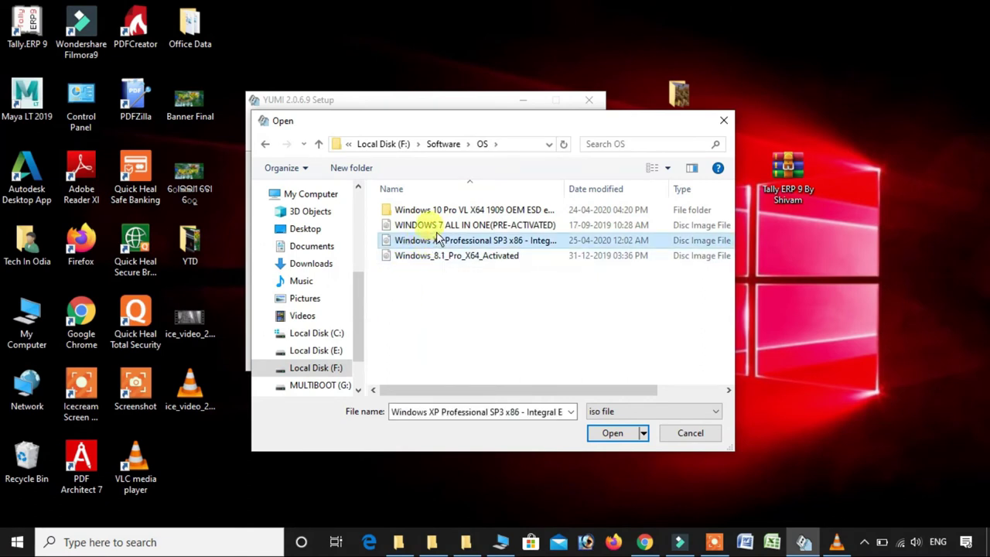
click(439, 225)
click(438, 244)
click(611, 433)
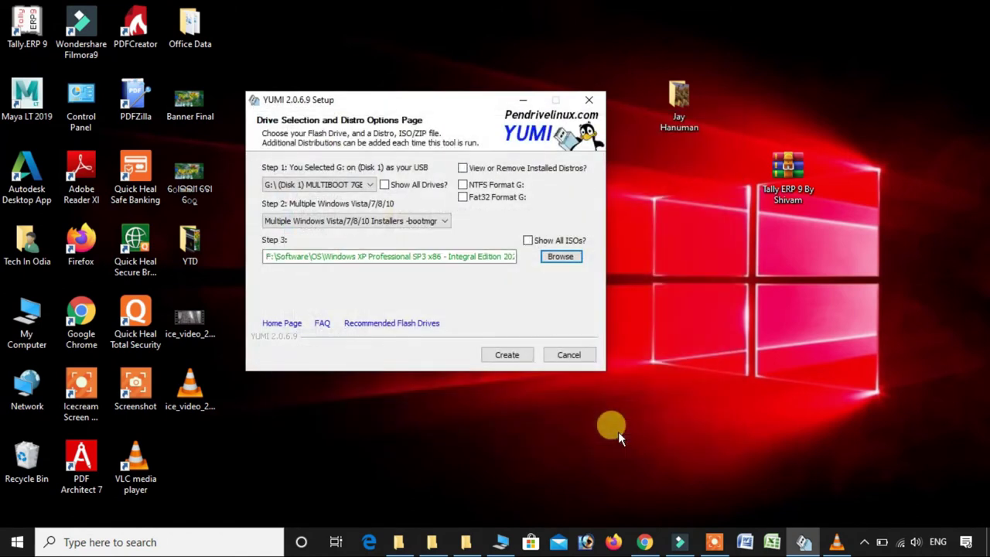
click(508, 356)
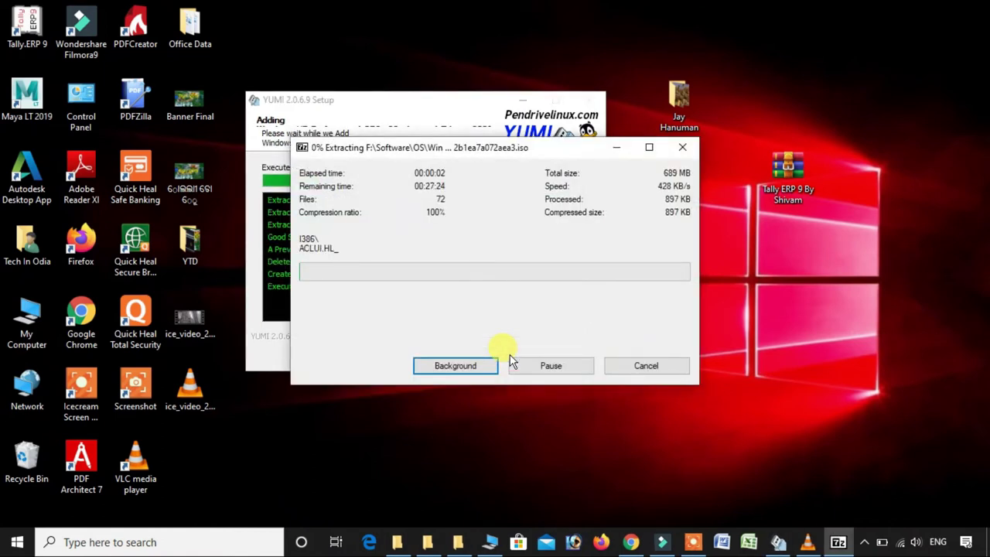
drag(462, 101, 314, 93)
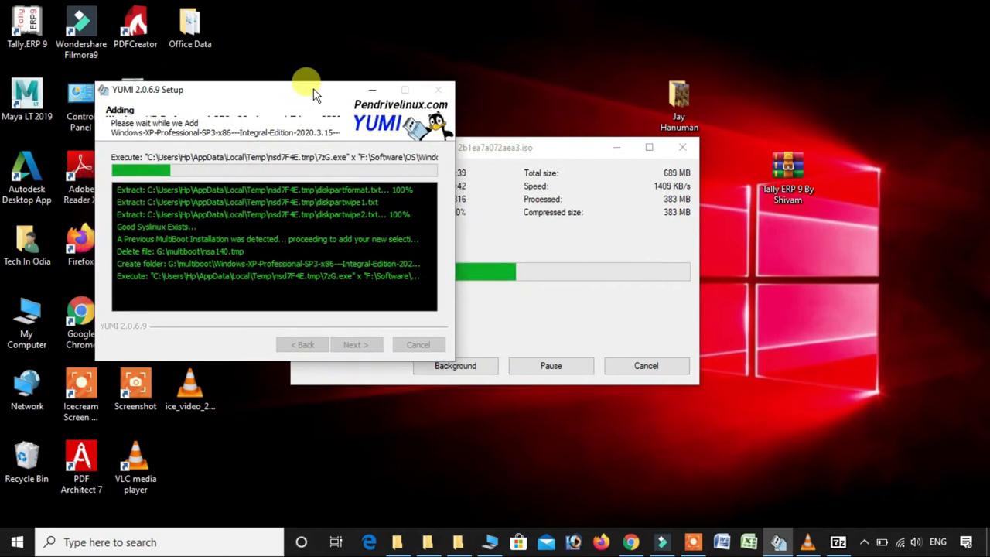
click(837, 266)
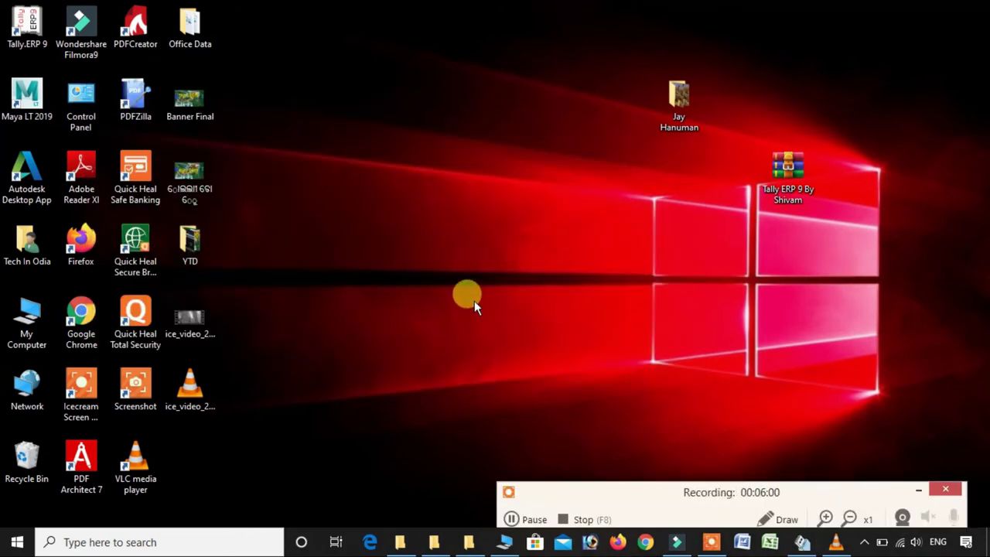
click(521, 283)
right_click(497, 255)
click(557, 295)
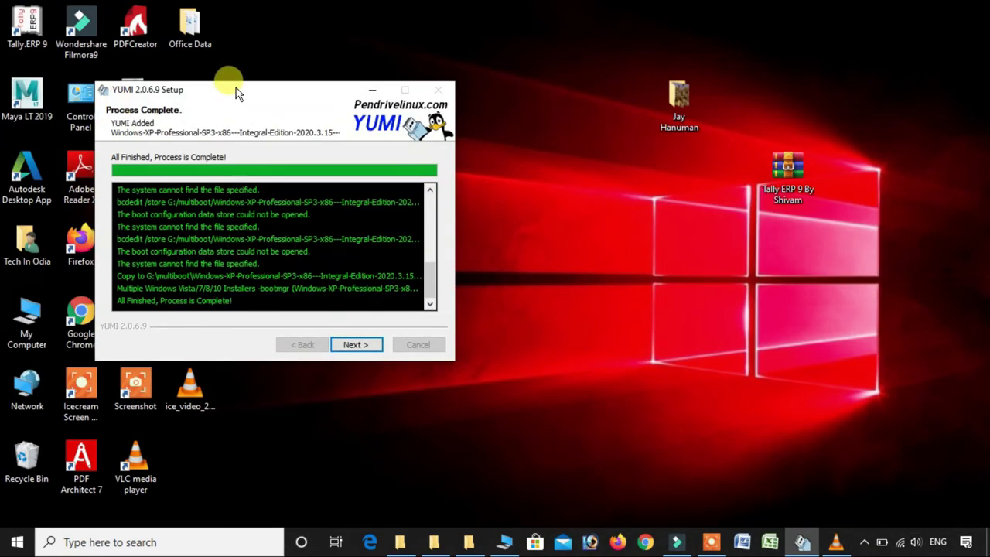
drag(236, 87, 383, 95)
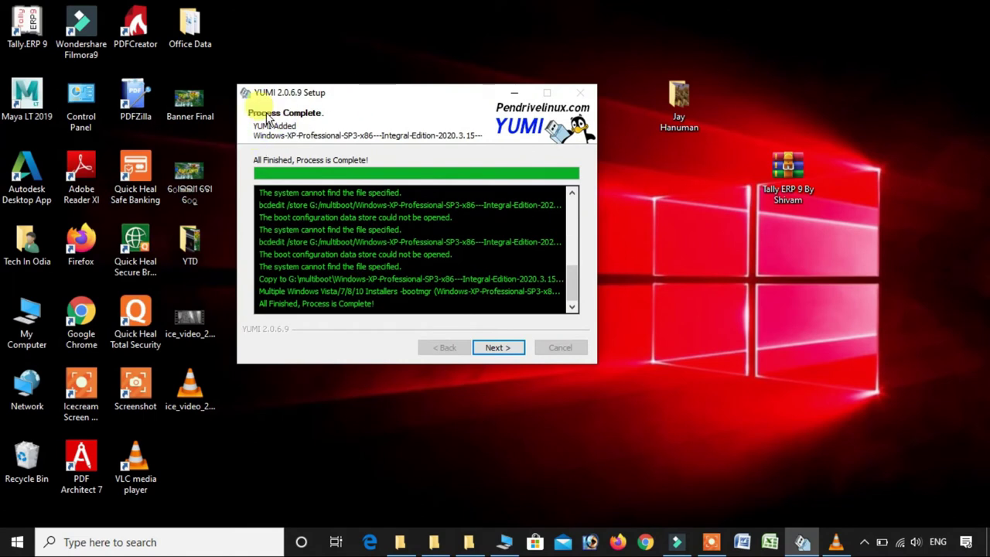
Proceed past the completed Windows XP process, decline adding more ISOs to G:, and finish YUMI setup
click(496, 348)
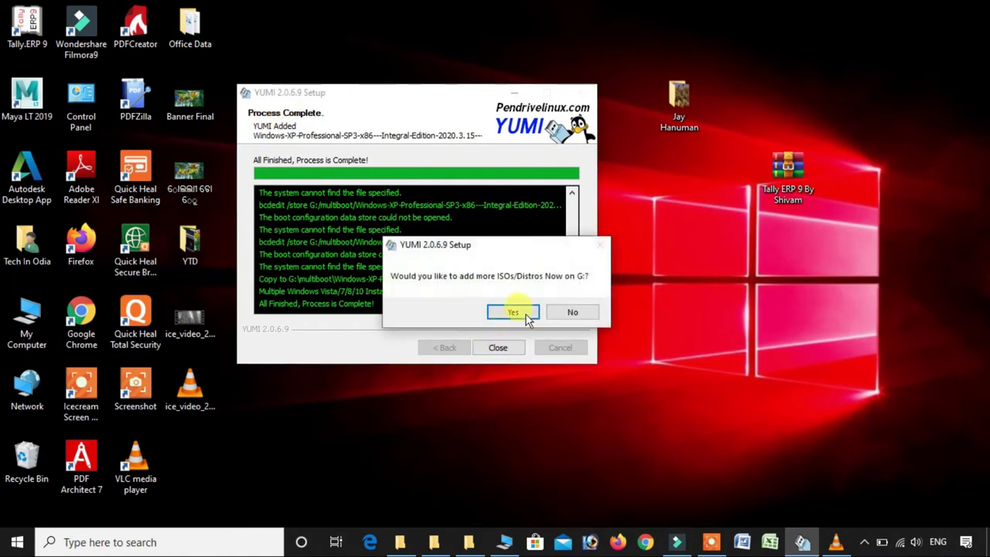
click(572, 312)
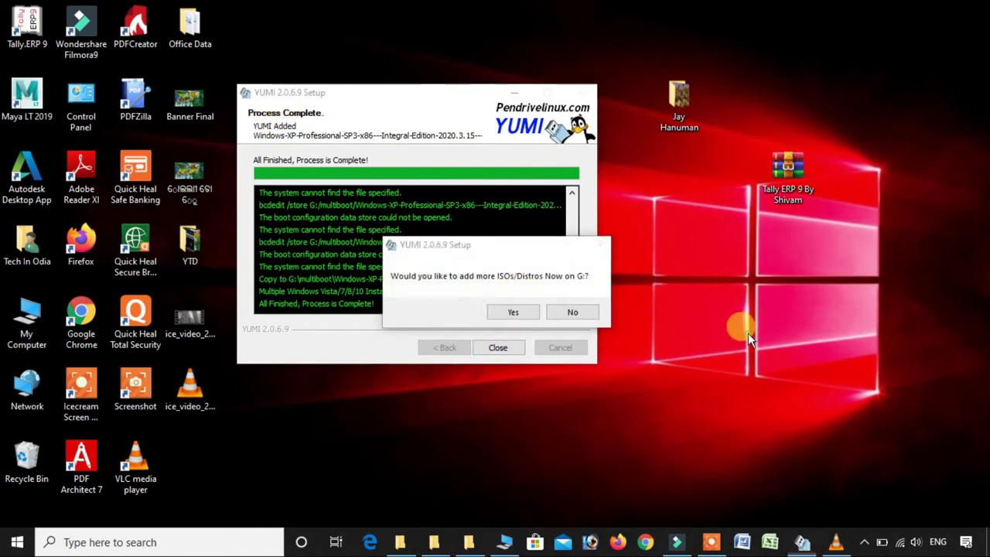
click(807, 545)
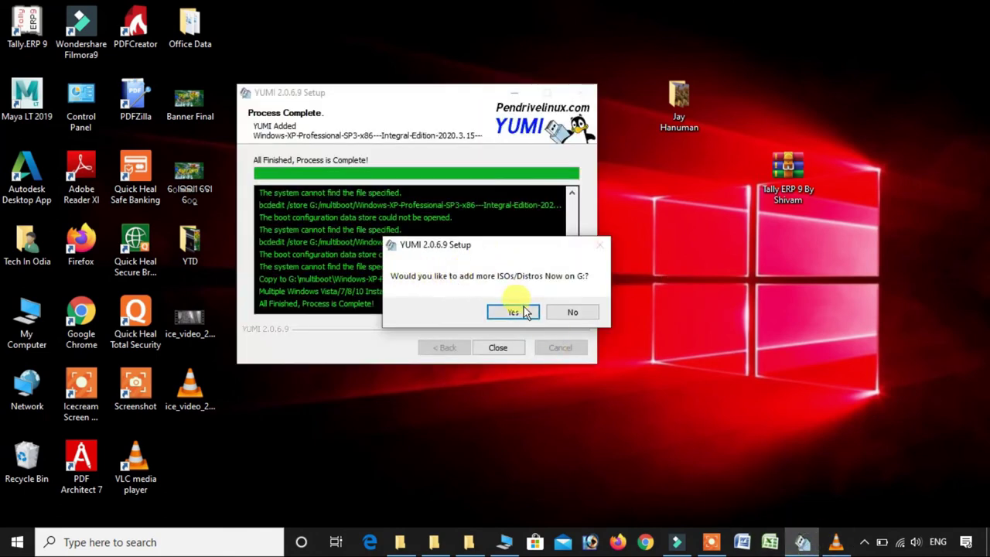
click(571, 313)
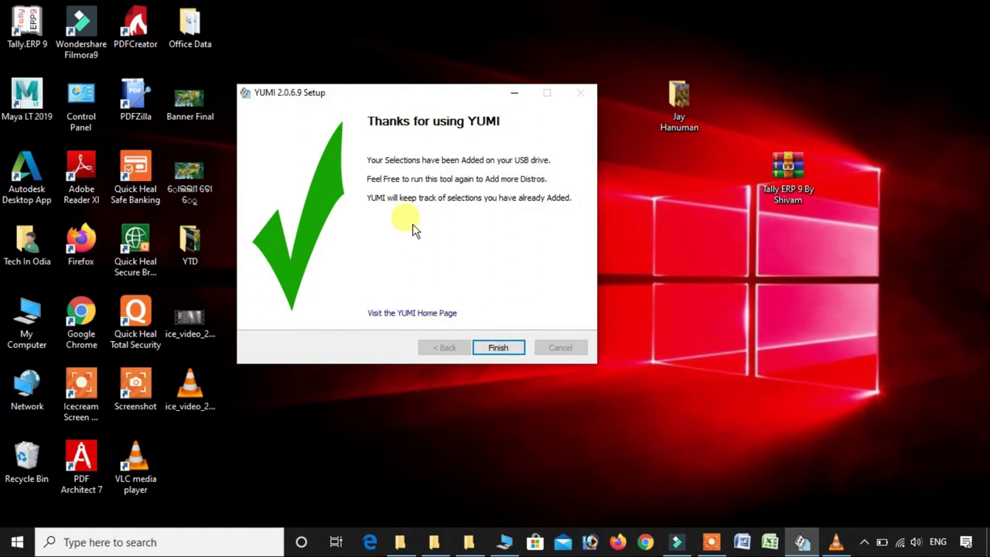
click(499, 348)
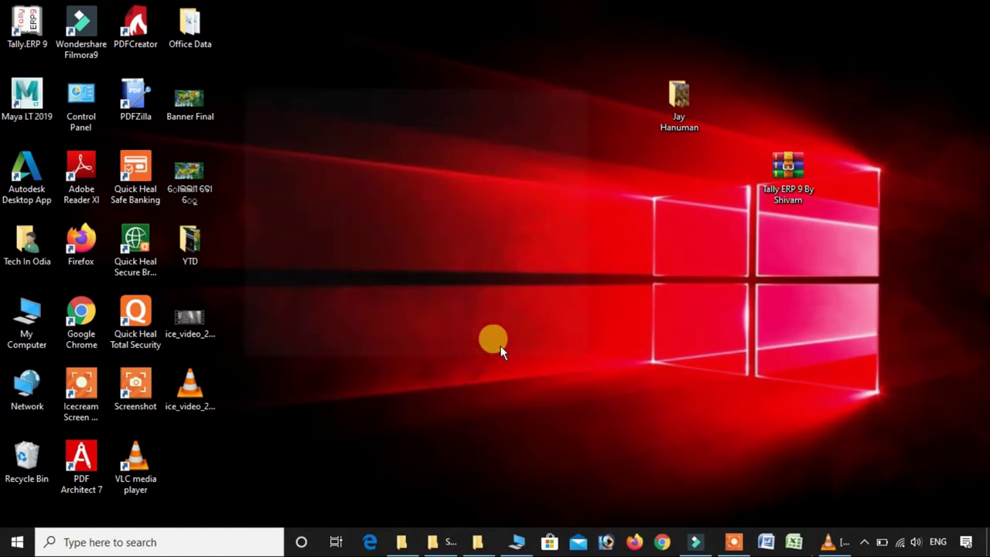
right_click(458, 172)
click(499, 214)
right_click(473, 186)
click(512, 229)
Open the MULTIBOOT (G:) drive from My Computer, check its refreshed contents, and return to the drive overview
double_click(44, 336)
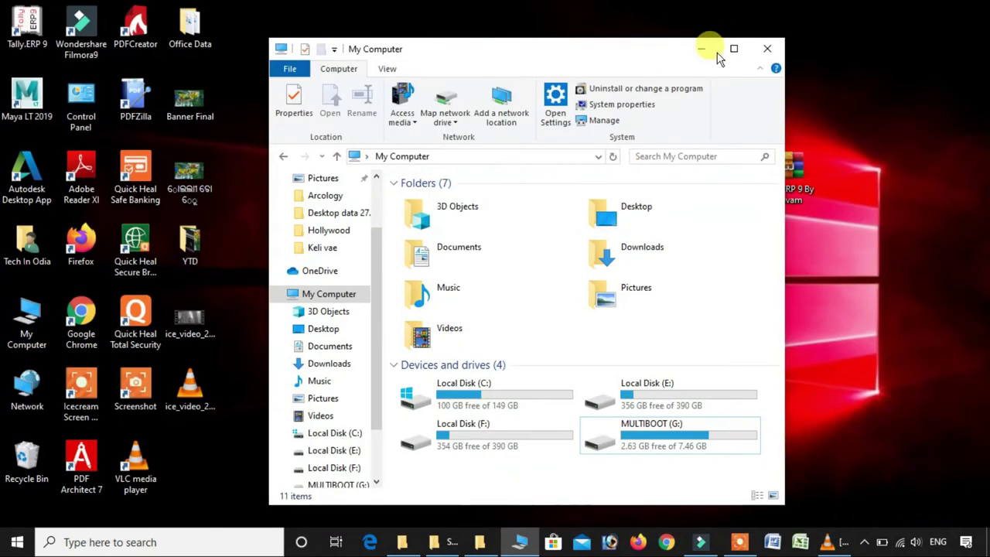
click(734, 46)
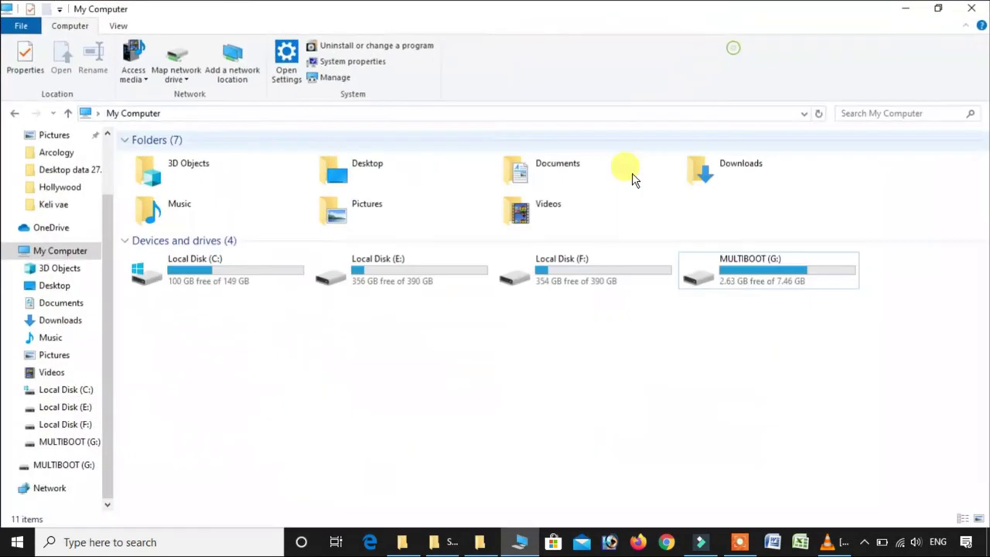
double_click(750, 272)
right_click(353, 259)
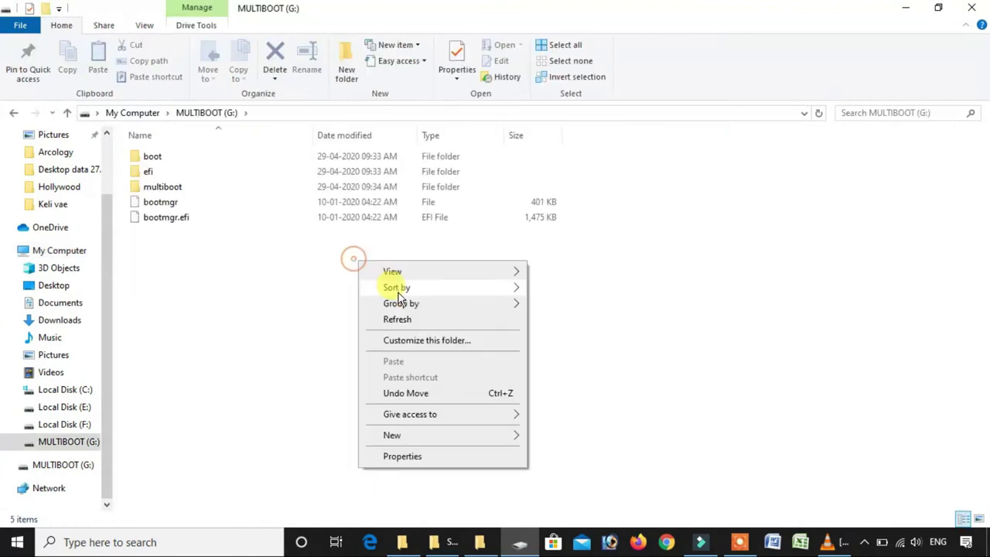
click(402, 319)
right_click(383, 291)
click(431, 348)
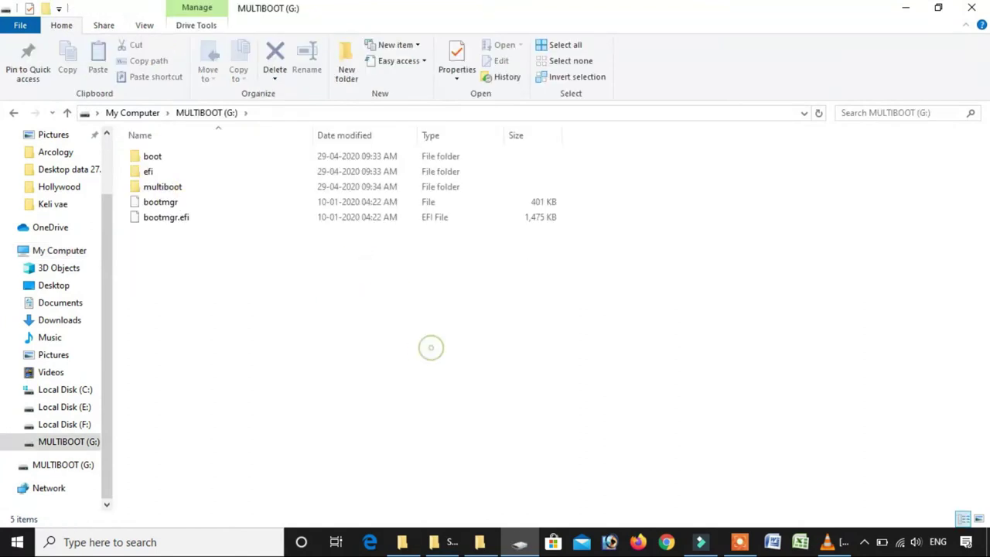
click(13, 113)
click(741, 306)
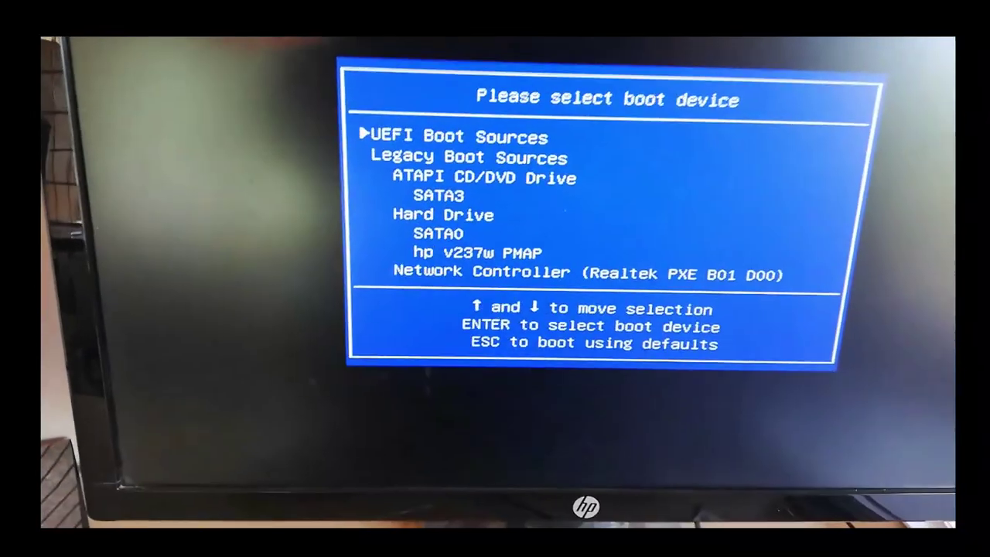
key(Down)
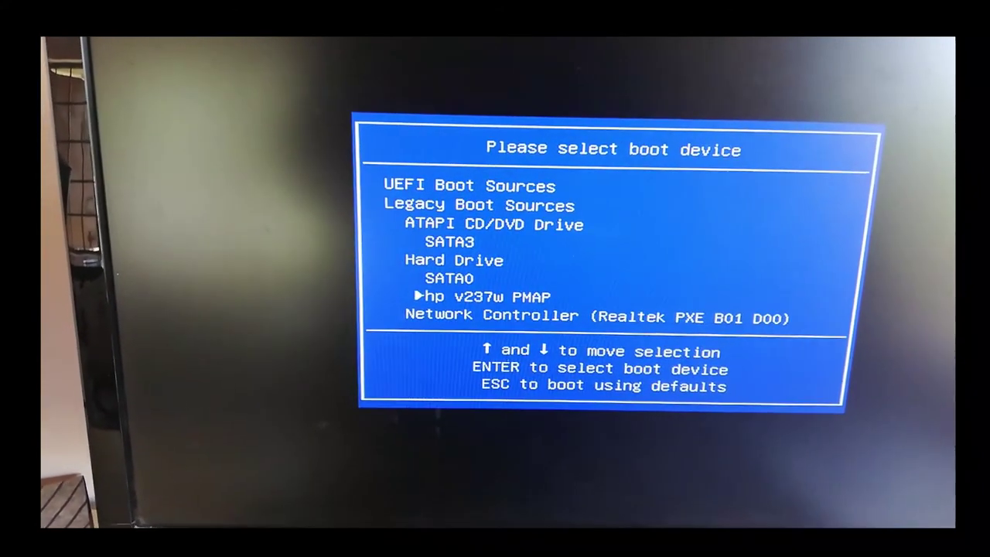
key(Return)
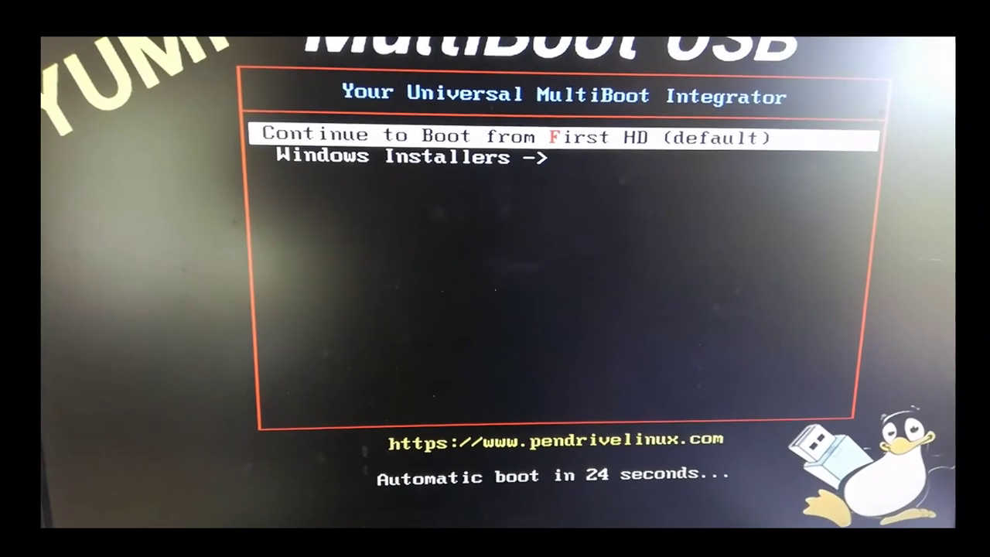
key(Down)
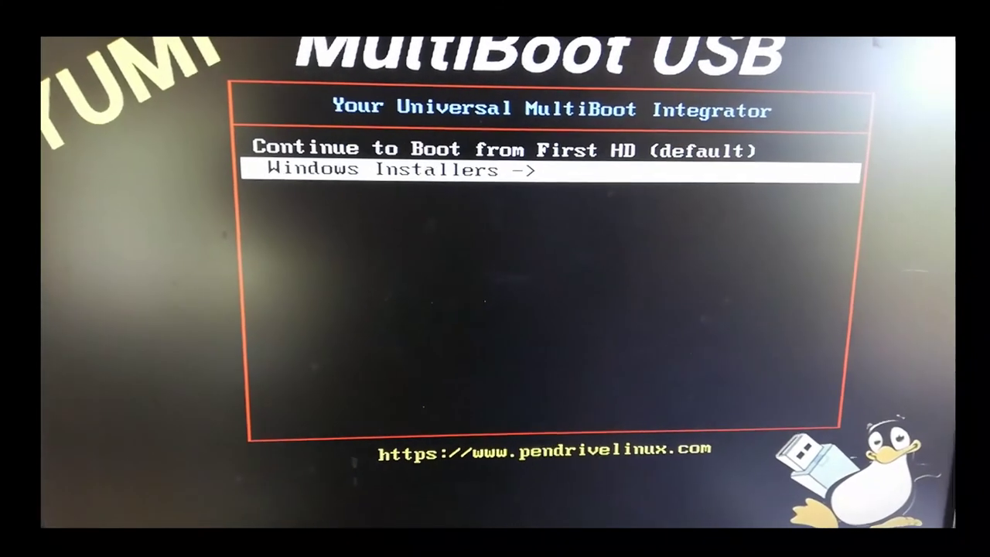
key(Return)
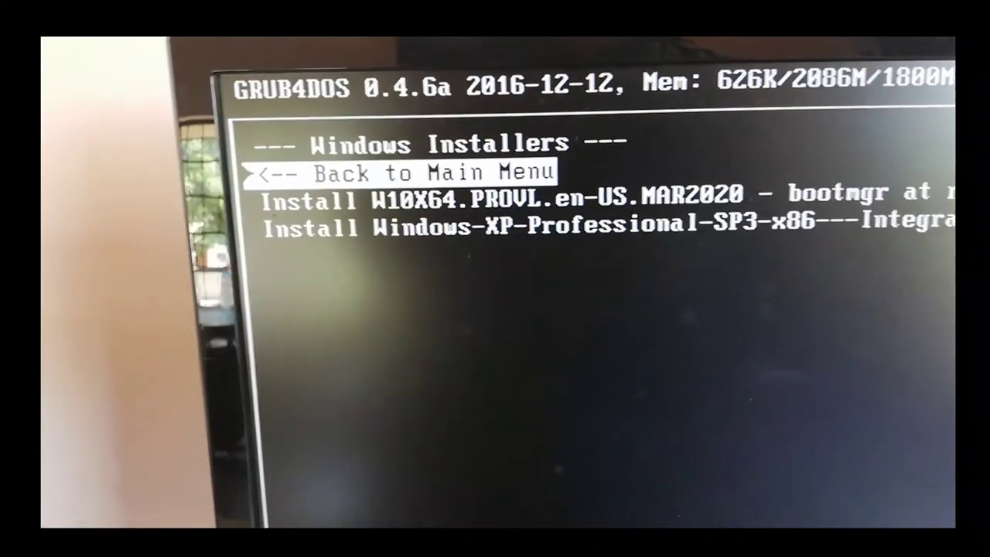
key(Down)
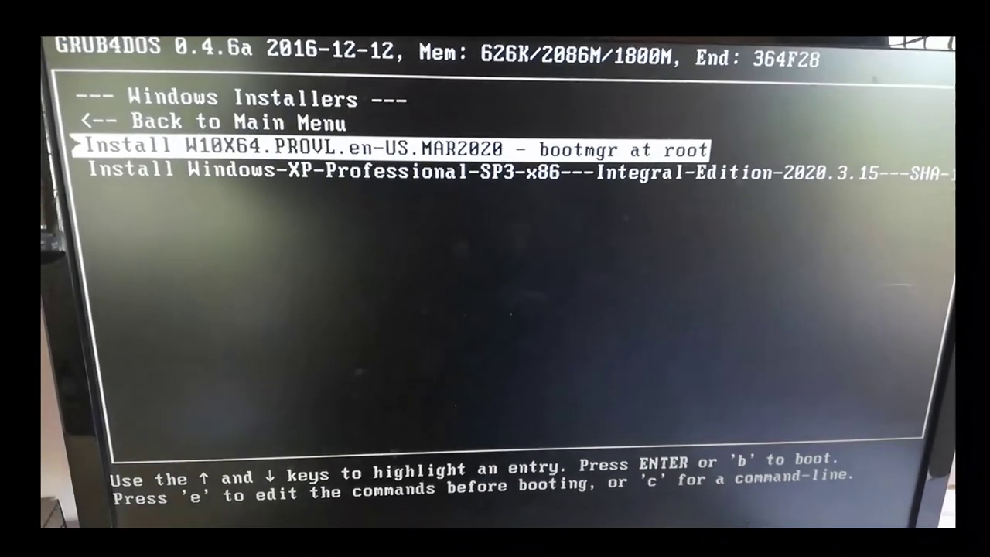
key(Down)
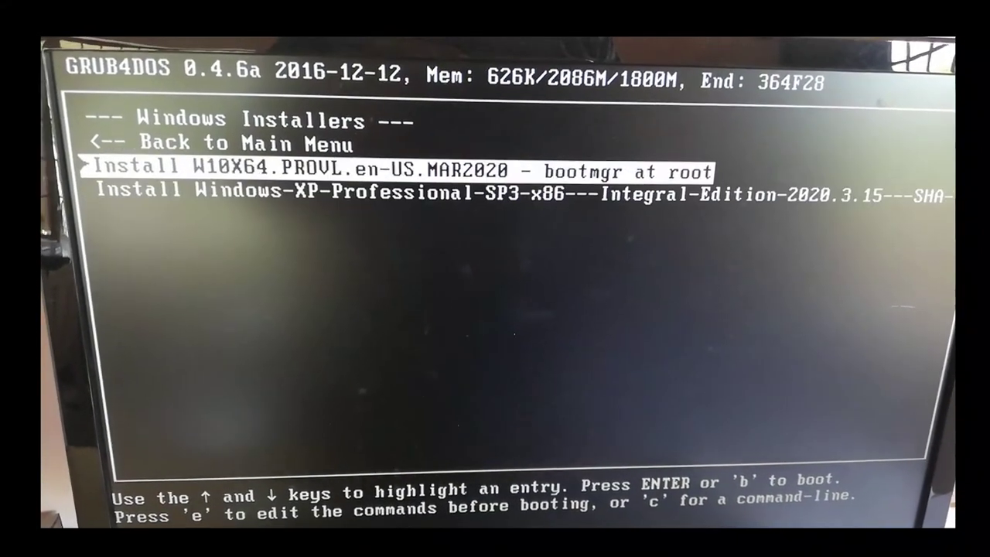